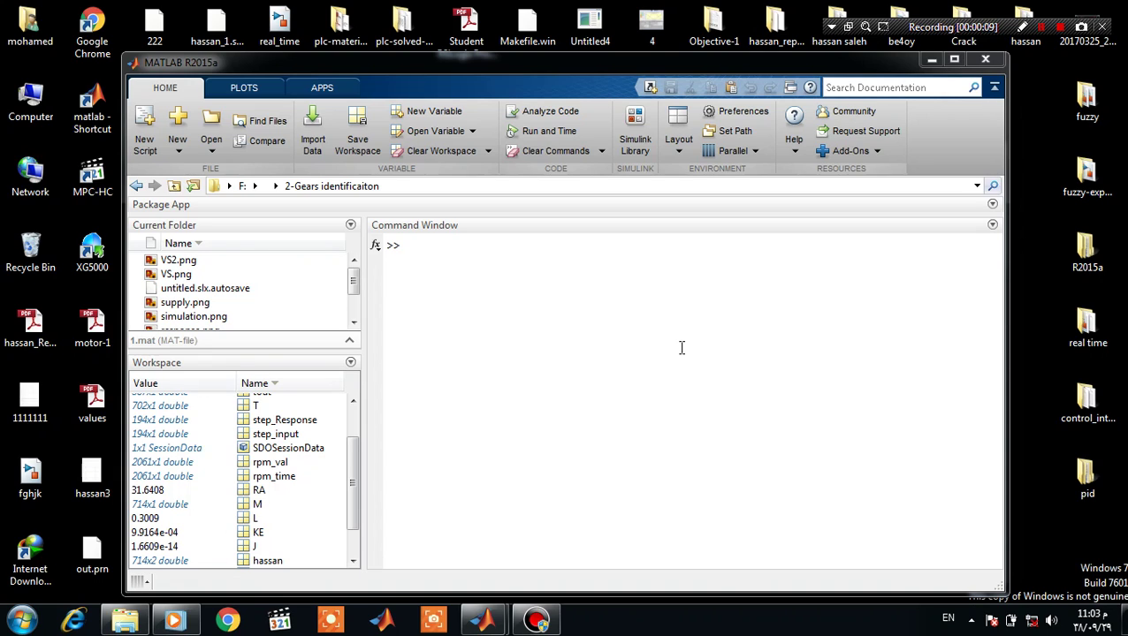
Step: Rerun plot(step_input) from the command history to view the input signal, then close it
{"action": "left_click", "coordinate": [681, 347]}
{"action": "key", "text": "Up"}
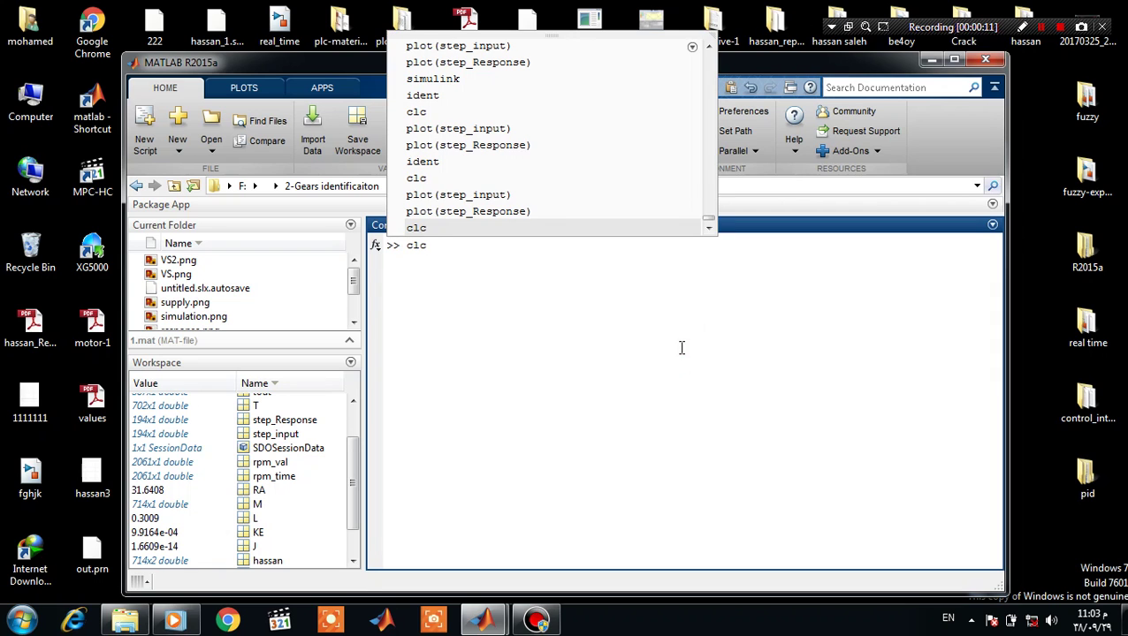
{"action": "key", "text": "Up"}
{"action": "key", "text": "Up"}
{"action": "key", "text": "Return"}
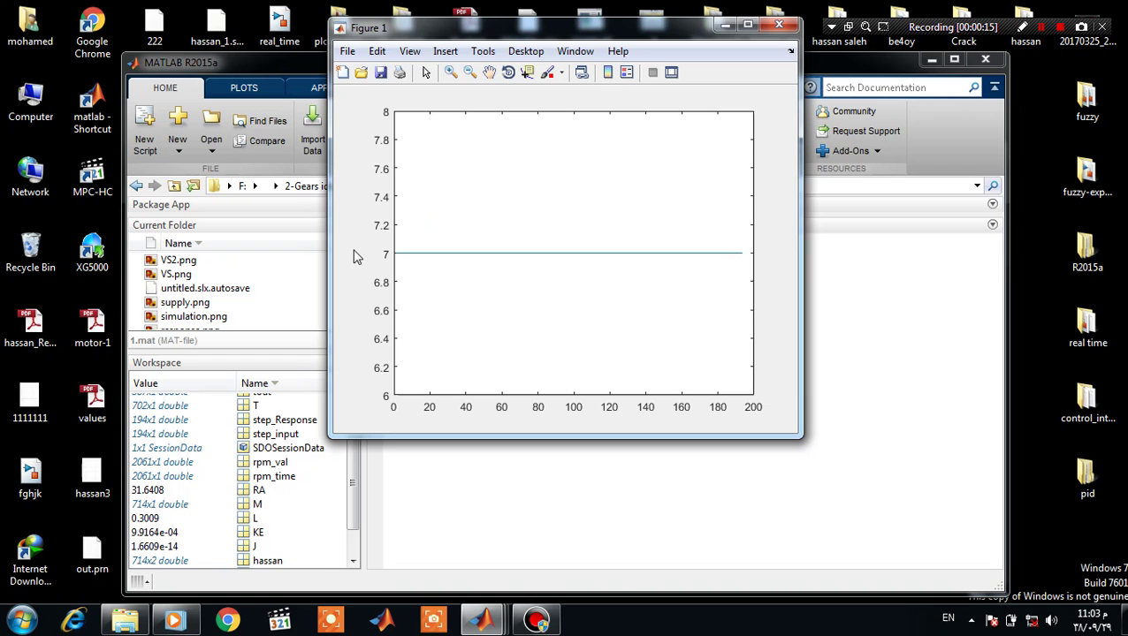
{"action": "left_click", "coordinate": [778, 25]}
Step: Rerun plot(step_Response) to view the measured response, then close the figure
{"action": "key", "text": "Up"}
{"action": "key", "text": "Up"}
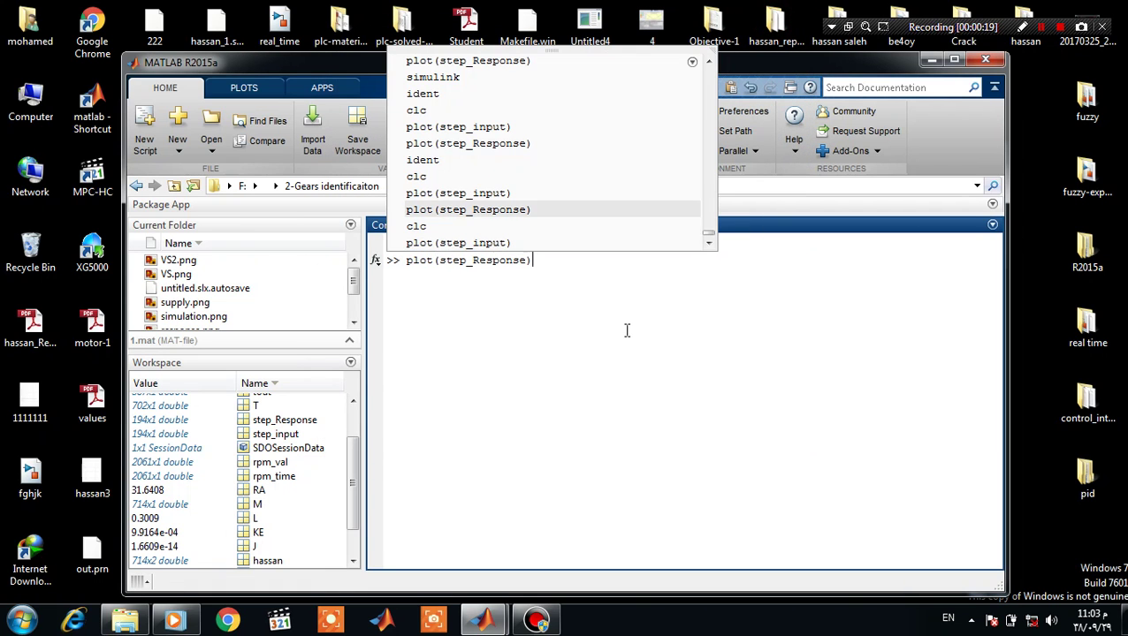
{"action": "key", "text": "Return"}
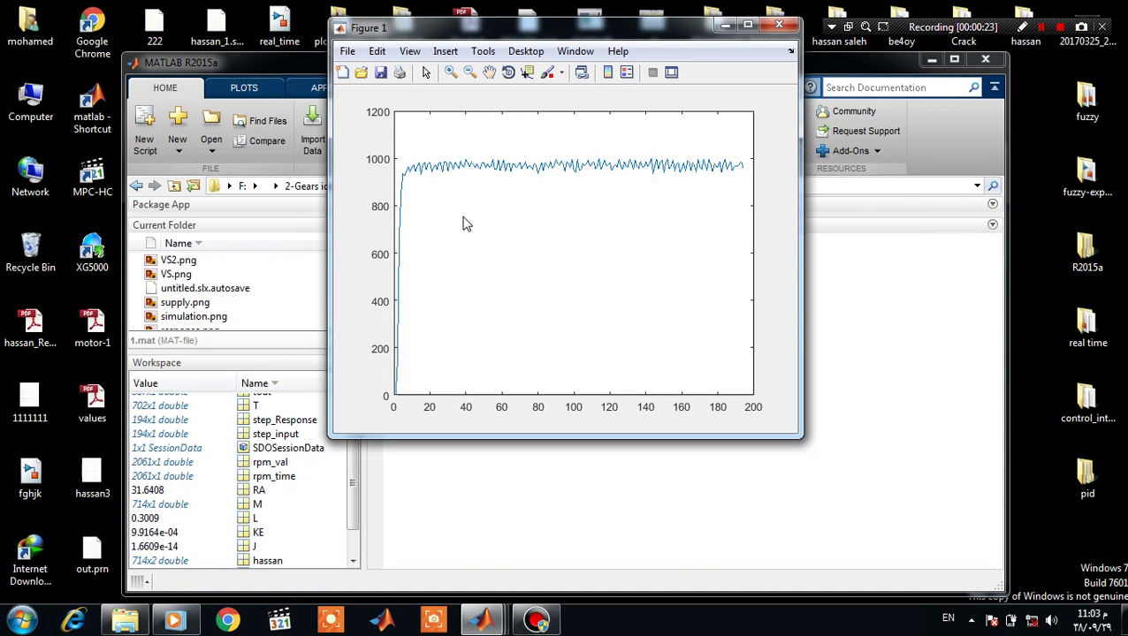
{"action": "left_click_drag", "start_coordinate": [436, 31], "coordinate": [411, 105]}
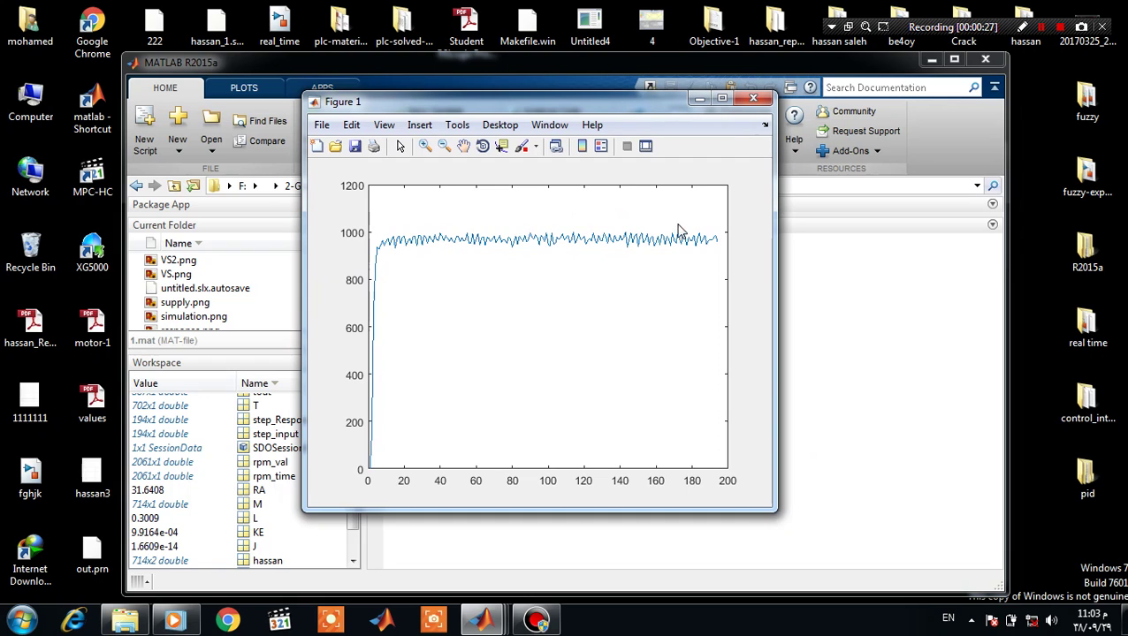
{"action": "left_click", "coordinate": [757, 99]}
{"action": "left_click", "coordinate": [605, 322]}
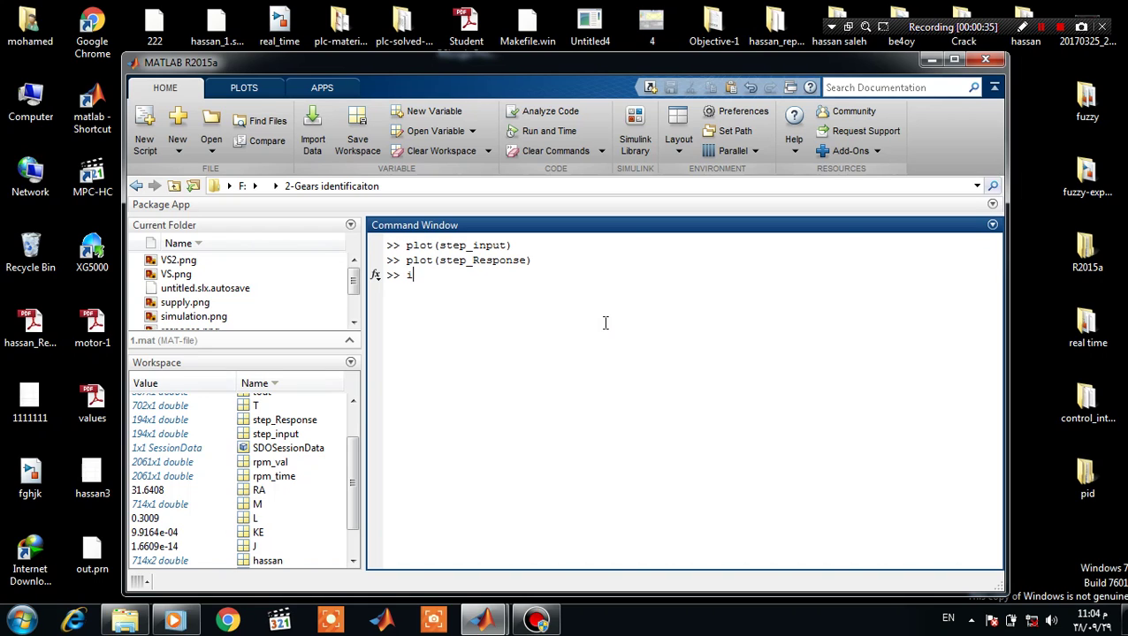
Step: Launch the System Identification app with ident and show its Import data choices
{"action": "type", "text": "ident"}
{"action": "key", "text": "Return"}
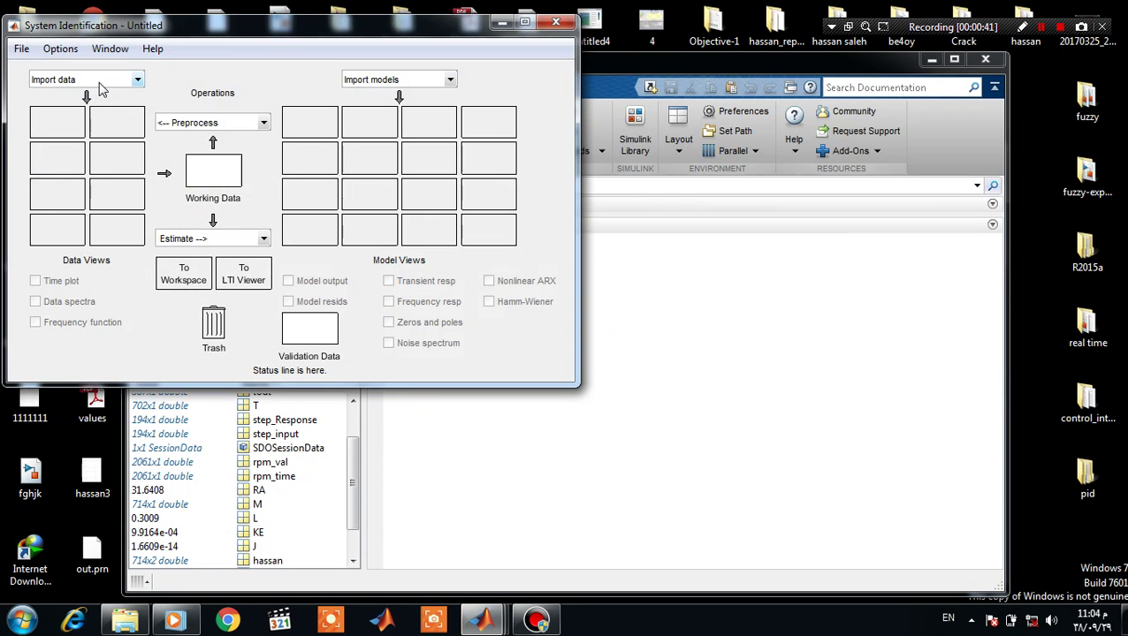
{"action": "left_click", "coordinate": [97, 82]}
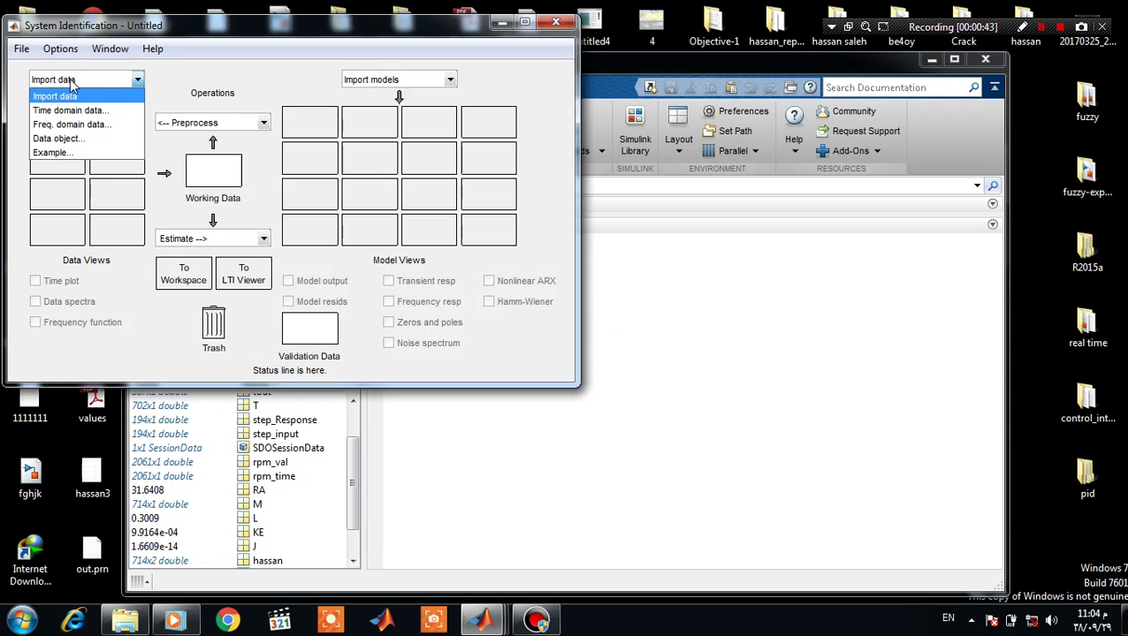
Step: Import time-domain data mydata: input step_input, output step_Response, start 0, sample time 0.015
{"action": "left_click", "coordinate": [78, 111]}
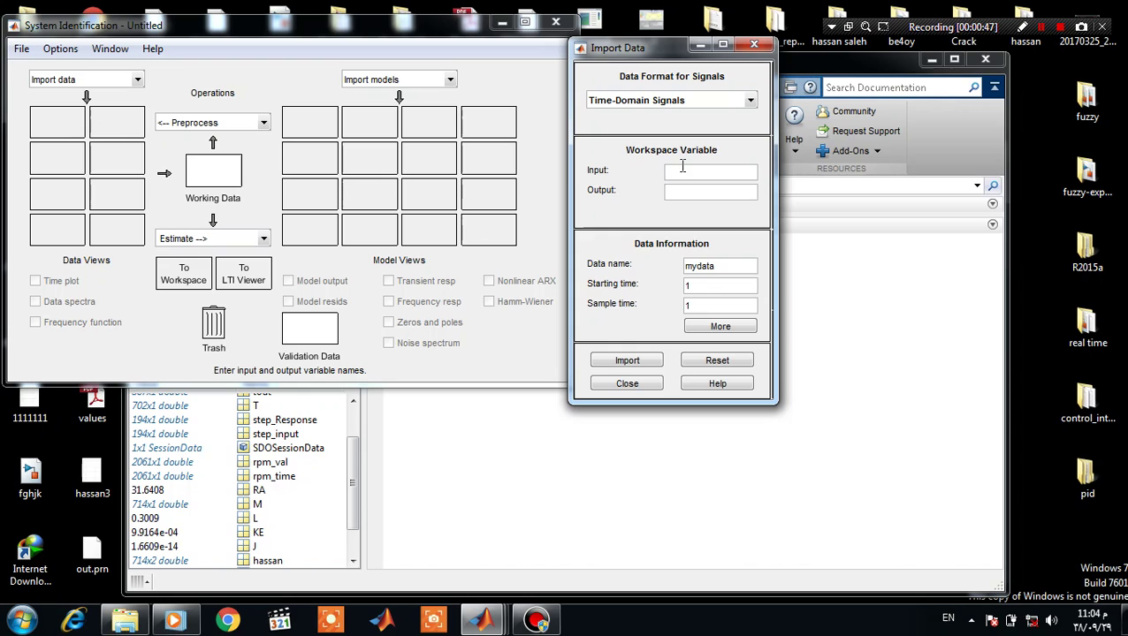
{"action": "left_click", "coordinate": [680, 170]}
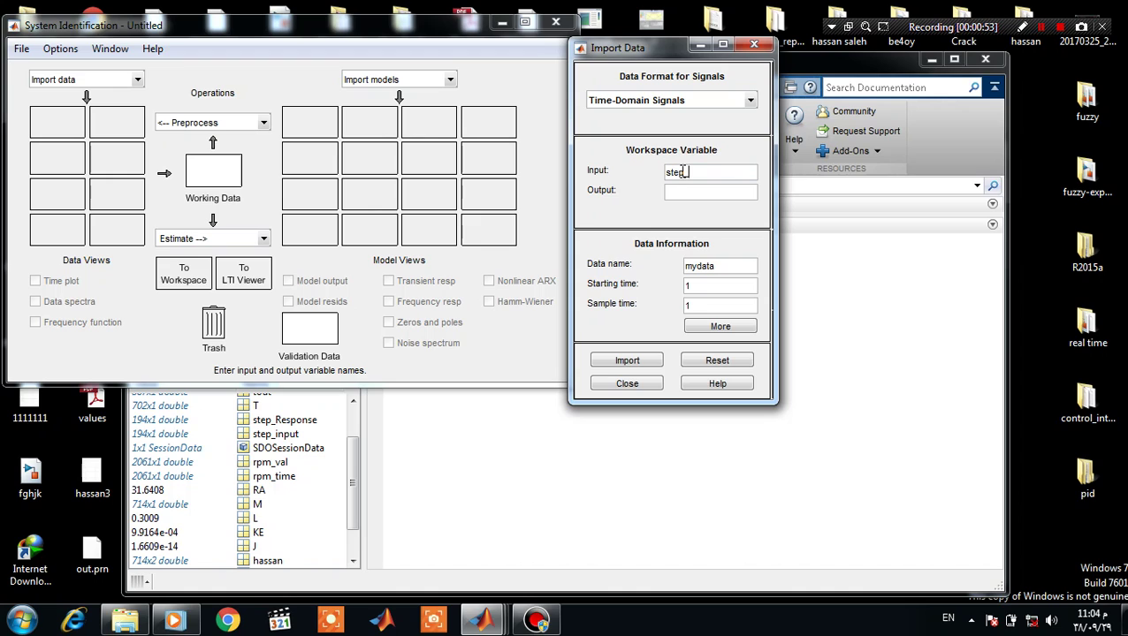
{"action": "type", "text": "step_input"}
{"action": "type", "text": "step_Respoo"}
{"action": "double_click", "coordinate": [690, 284]}
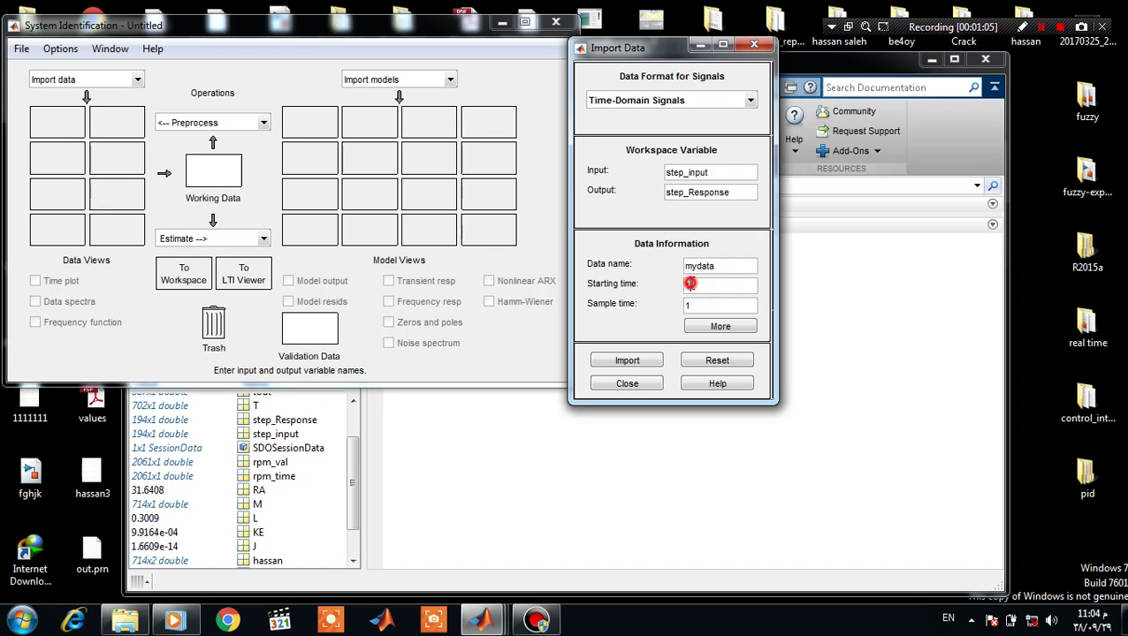
{"action": "type", "text": "0"}
{"action": "double_click", "coordinate": [701, 308]}
{"action": "left_click", "coordinate": [637, 364]}
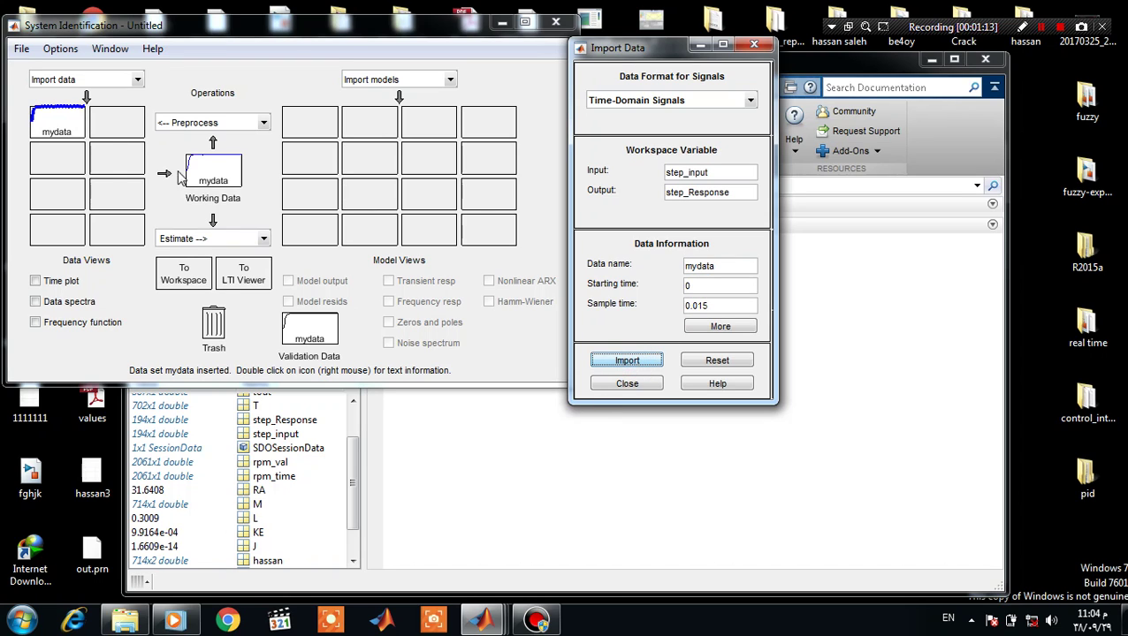
{"action": "left_click", "coordinate": [608, 383]}
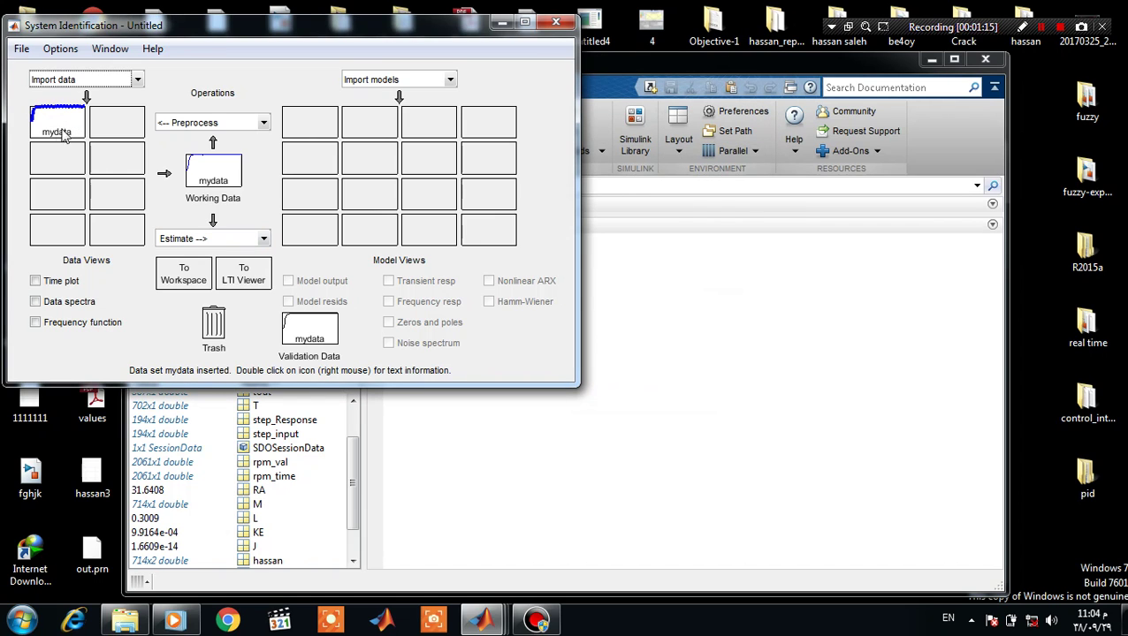
Step: Check mydata's details and time plot (output near 1000, input 7), then list estimation types
{"action": "right_click", "coordinate": [68, 129]}
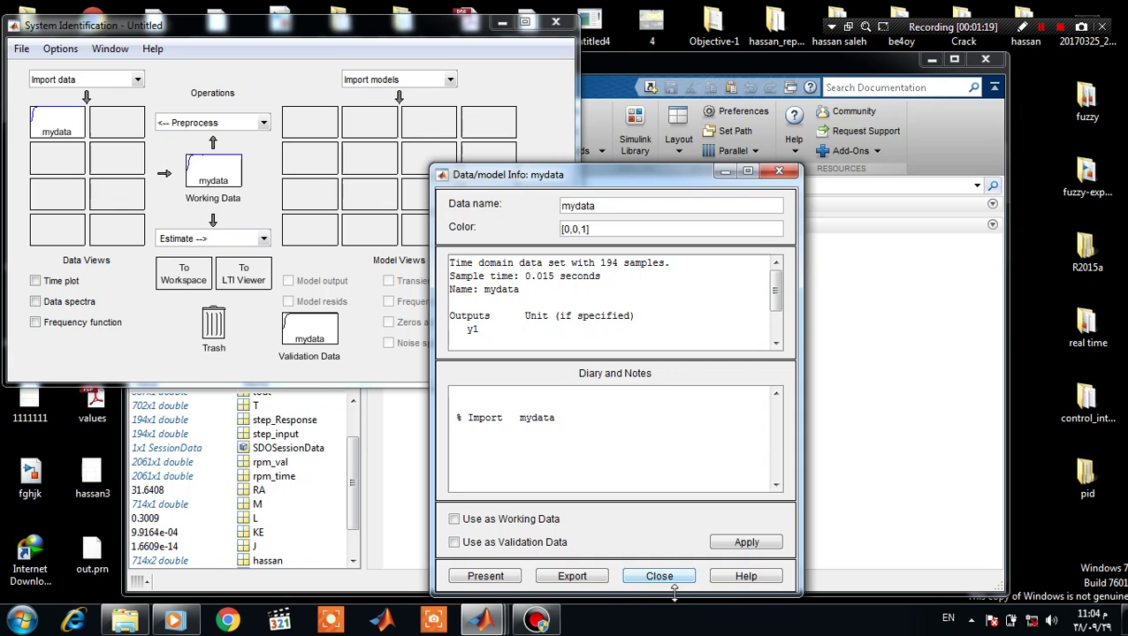
{"action": "left_click", "coordinate": [659, 576]}
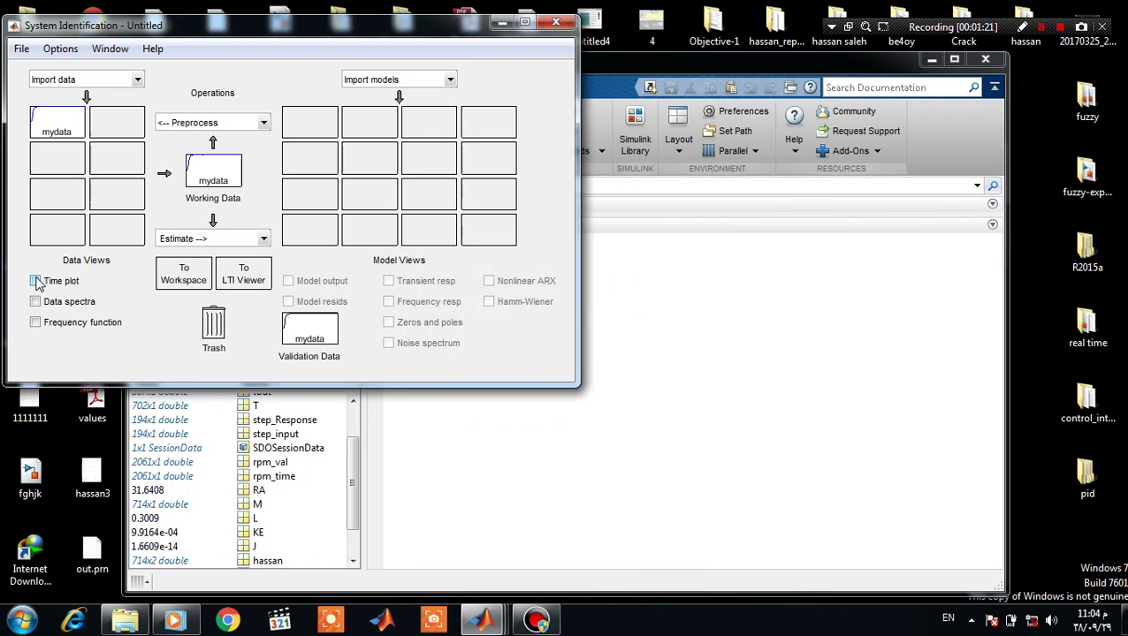
{"action": "left_click", "coordinate": [35, 281]}
{"action": "right_click", "coordinate": [55, 120]}
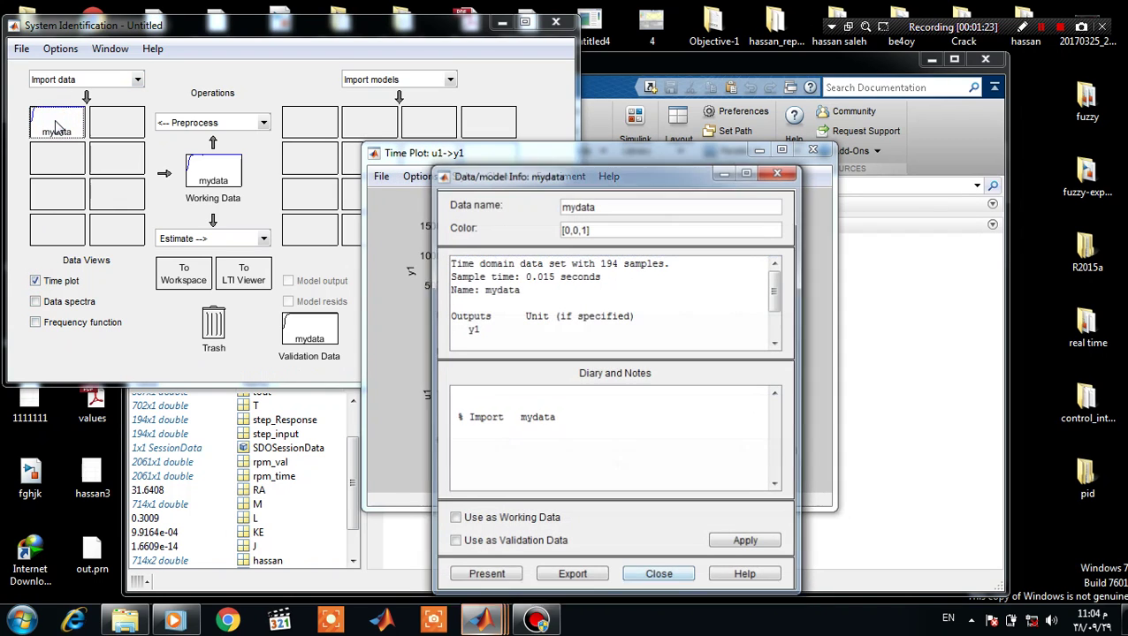
{"action": "left_click", "coordinate": [777, 173]}
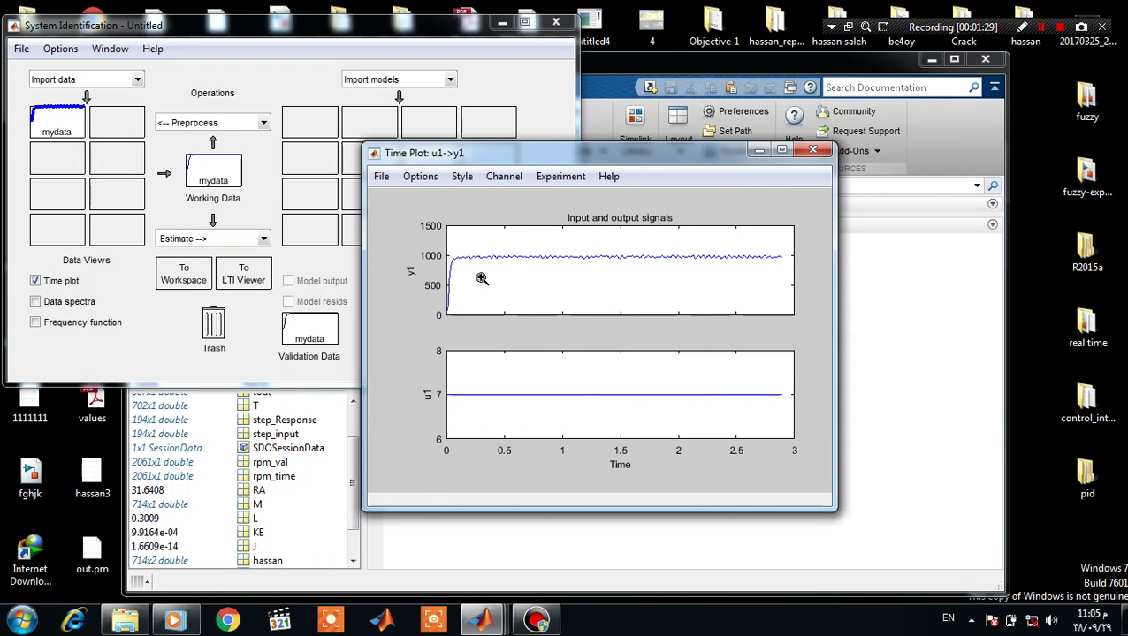
{"action": "left_click", "coordinate": [813, 152]}
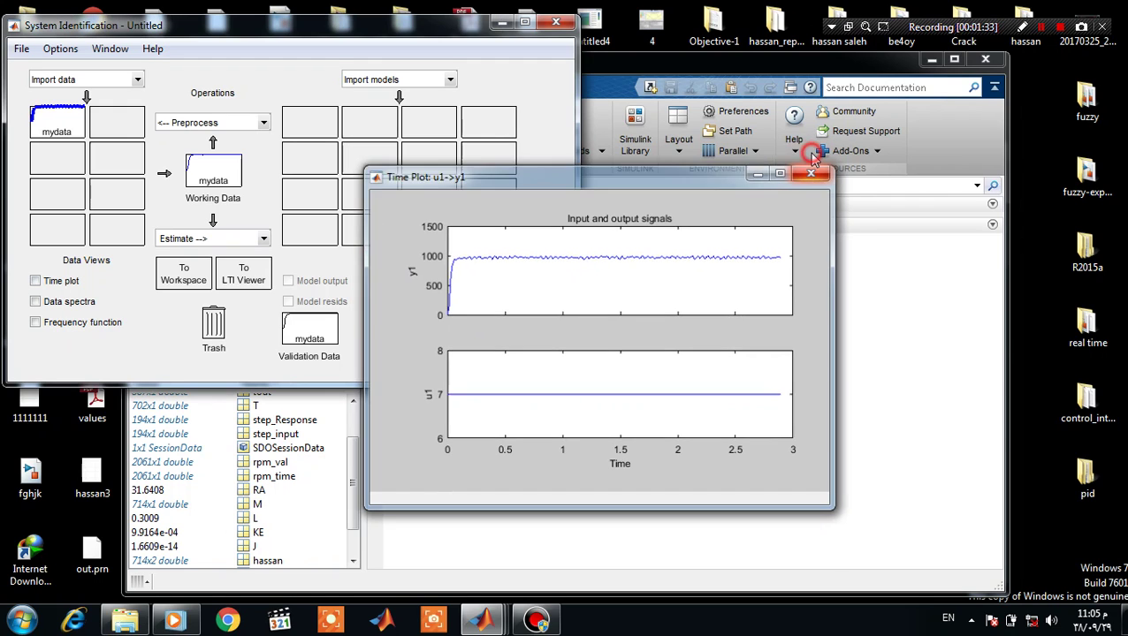
{"action": "left_click", "coordinate": [211, 243]}
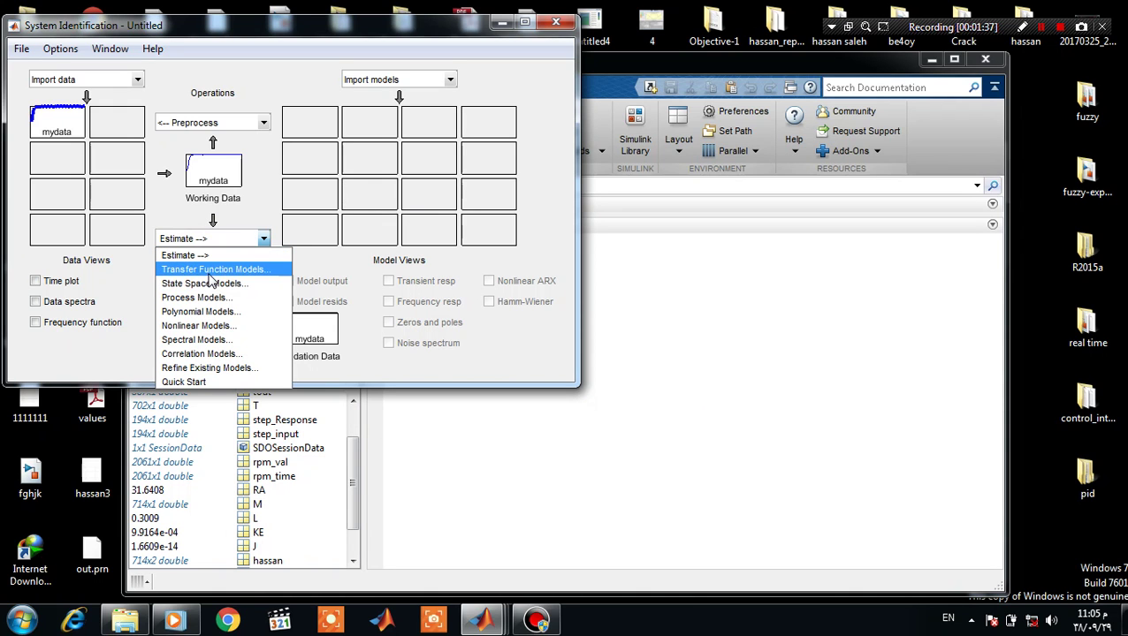
Step: Estimate tf1 with 2 poles, 0 zeros and a free u1 delay, giving a 13.26% fit
{"action": "left_click", "coordinate": [210, 270]}
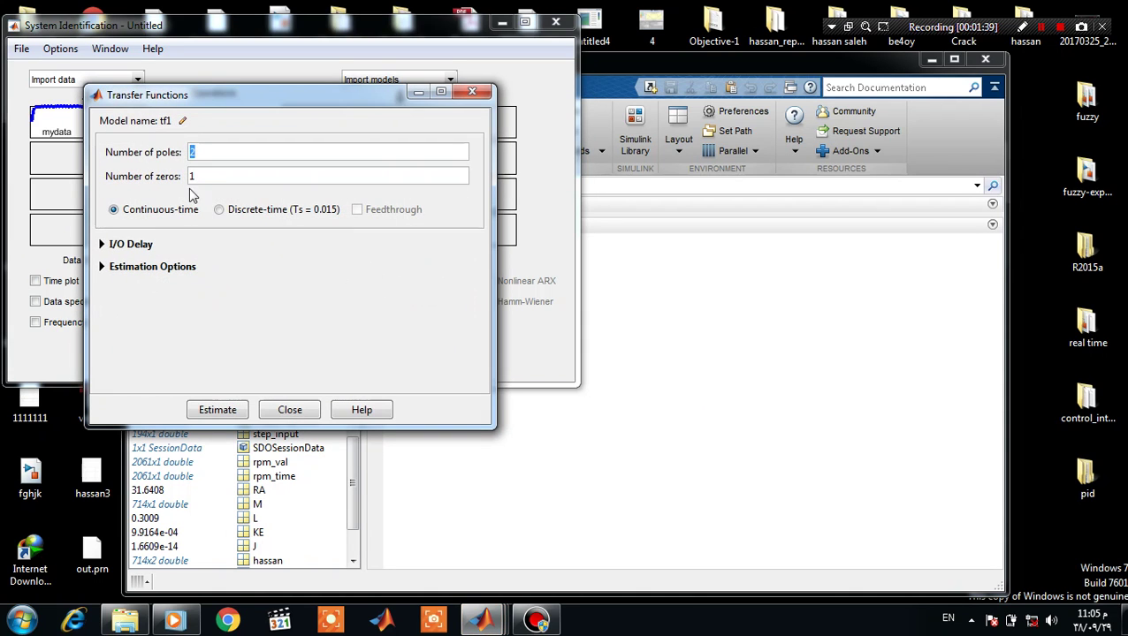
{"action": "left_click_drag", "start_coordinate": [181, 98], "coordinate": [669, 176]}
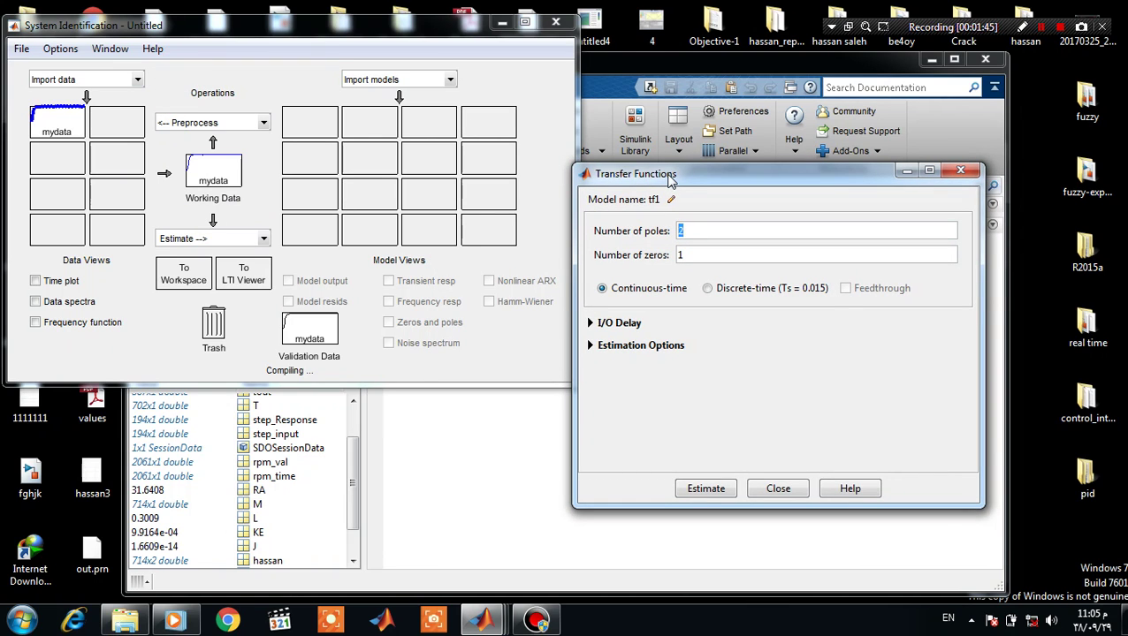
{"action": "left_click", "coordinate": [705, 255]}
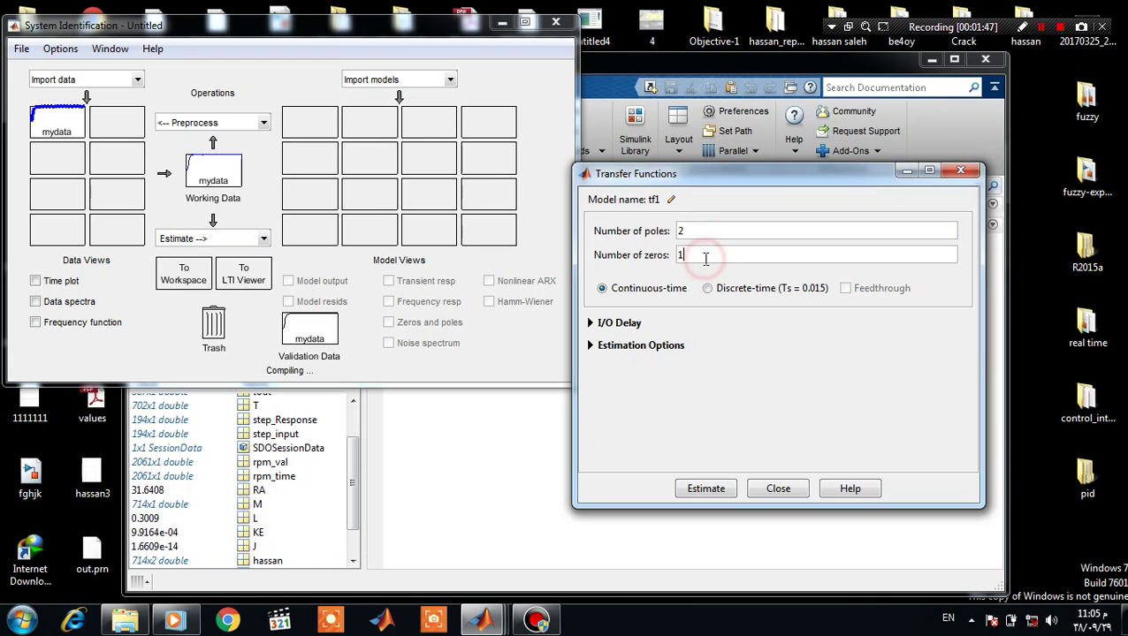
{"action": "key", "text": "BackSpace"}
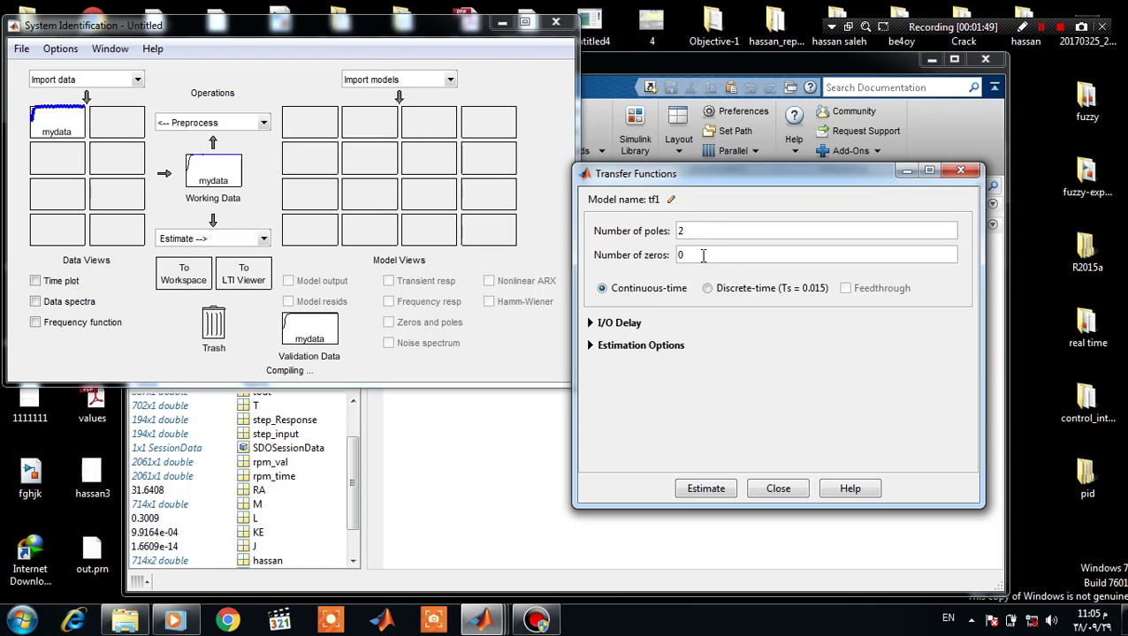
{"action": "left_click", "coordinate": [629, 324]}
{"action": "left_click", "coordinate": [803, 392]}
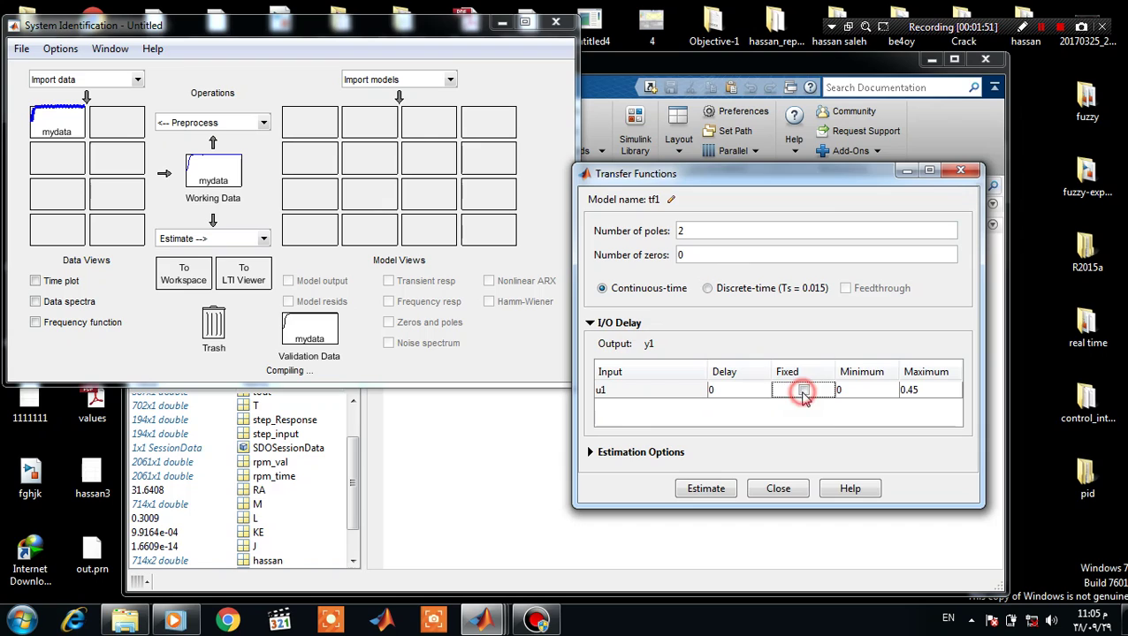
{"action": "left_click", "coordinate": [706, 492]}
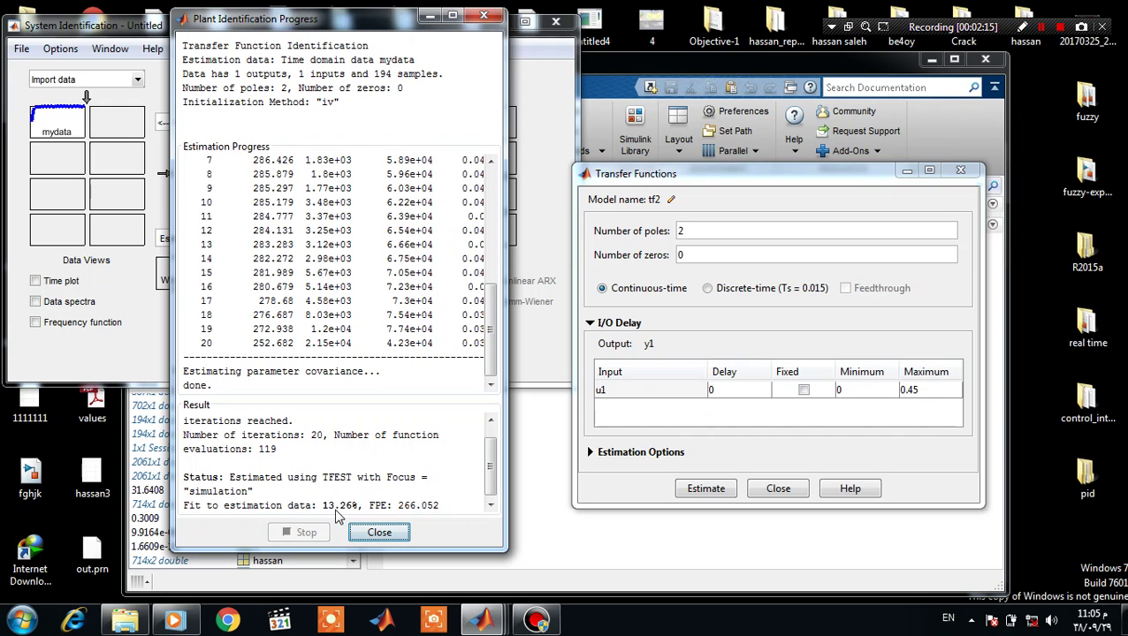
{"action": "left_click", "coordinate": [362, 530]}
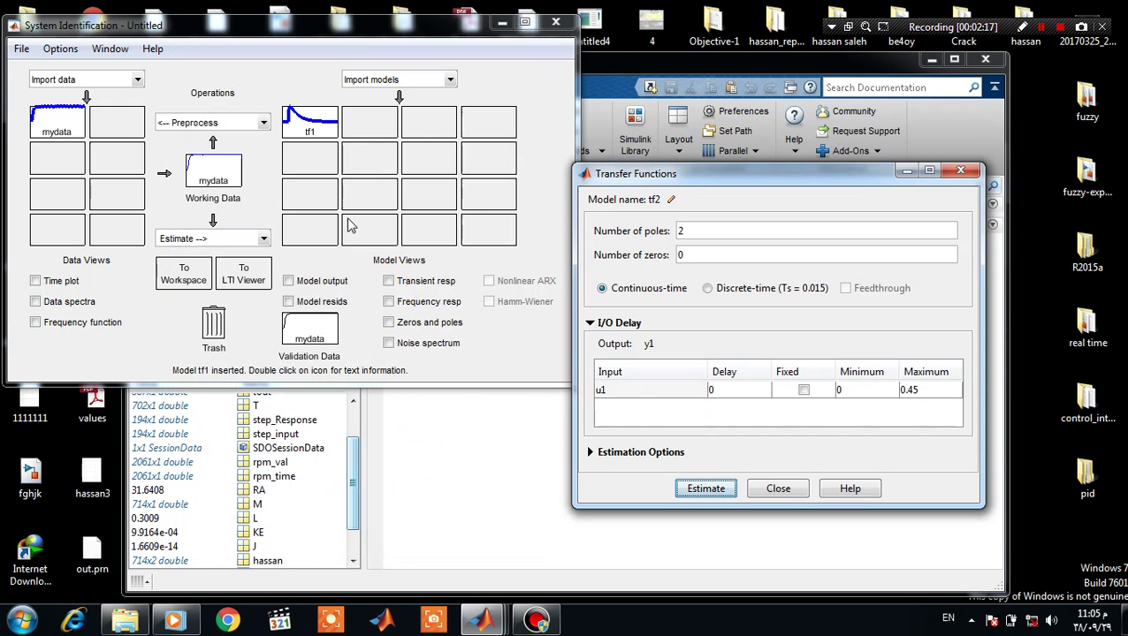
{"action": "left_click", "coordinate": [778, 489]}
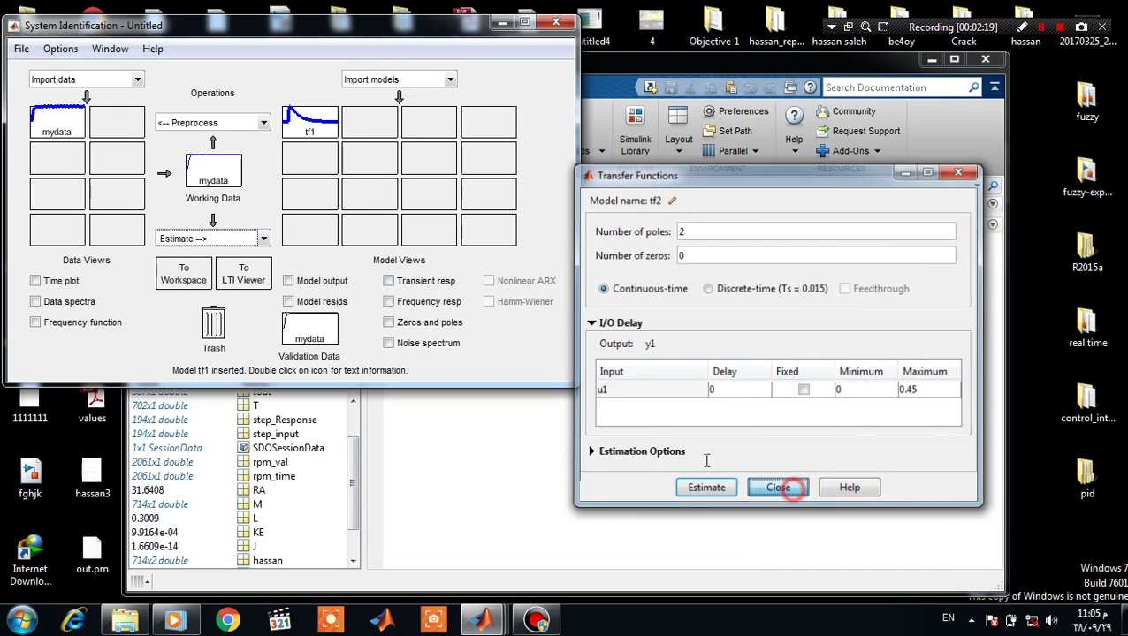
Step: Estimate transfer function tf2 with 3 poles, 0 zeros and a freely estimated u1 delay
{"action": "left_click", "coordinate": [224, 239]}
{"action": "left_click", "coordinate": [227, 269]}
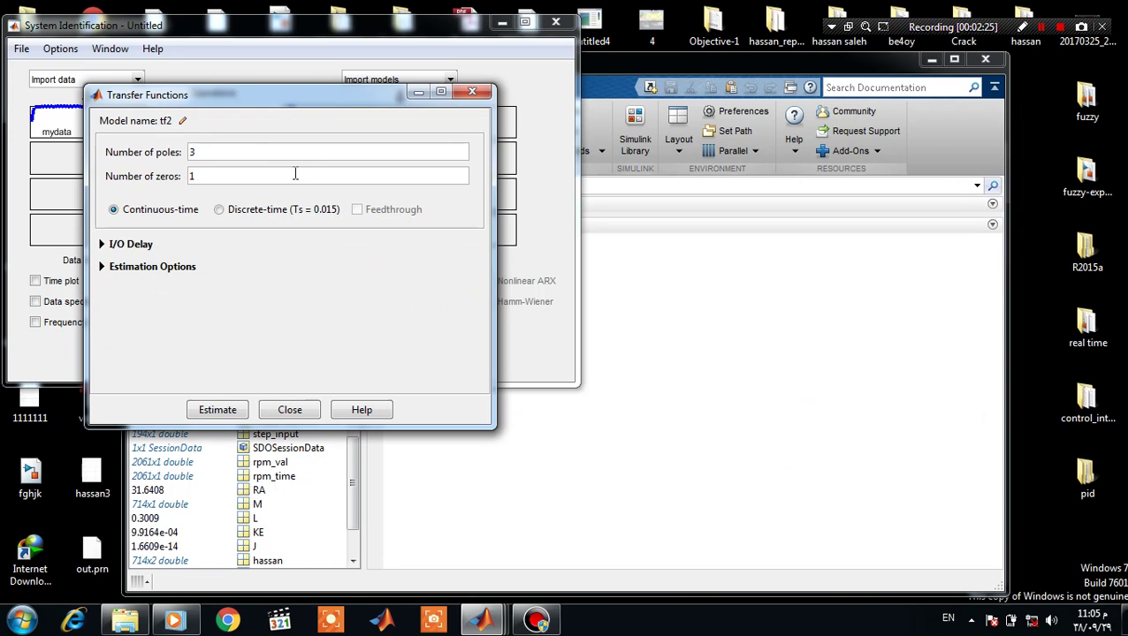
{"action": "left_click", "coordinate": [296, 175]}
{"action": "type", "text": "0"}
{"action": "left_click", "coordinate": [132, 245]}
{"action": "left_click", "coordinate": [316, 311]}
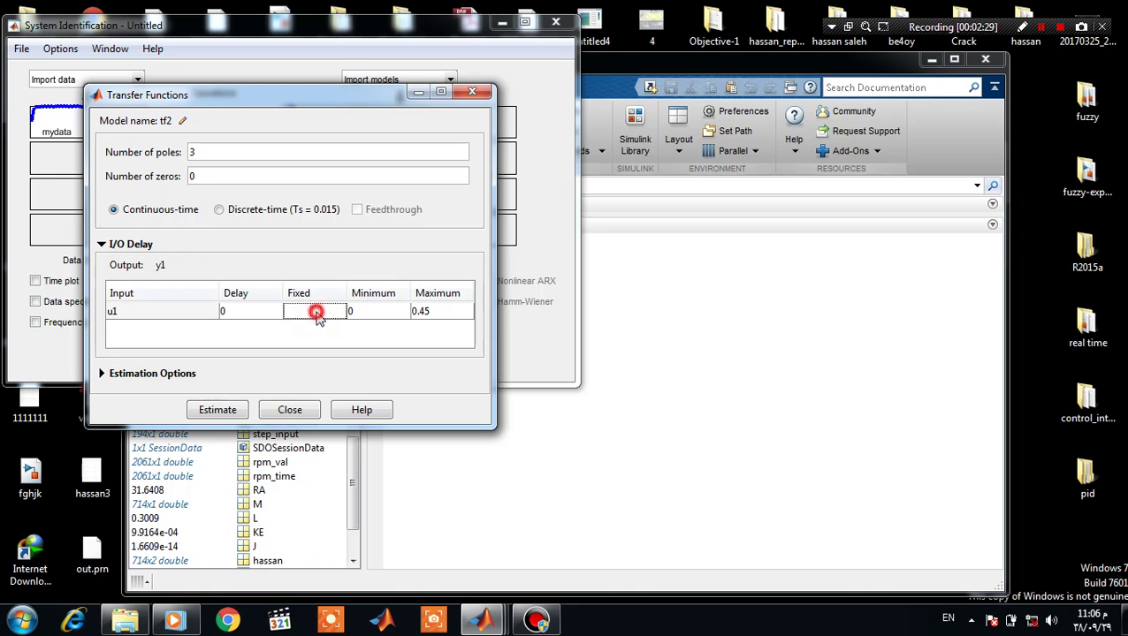
{"action": "left_click", "coordinate": [226, 409]}
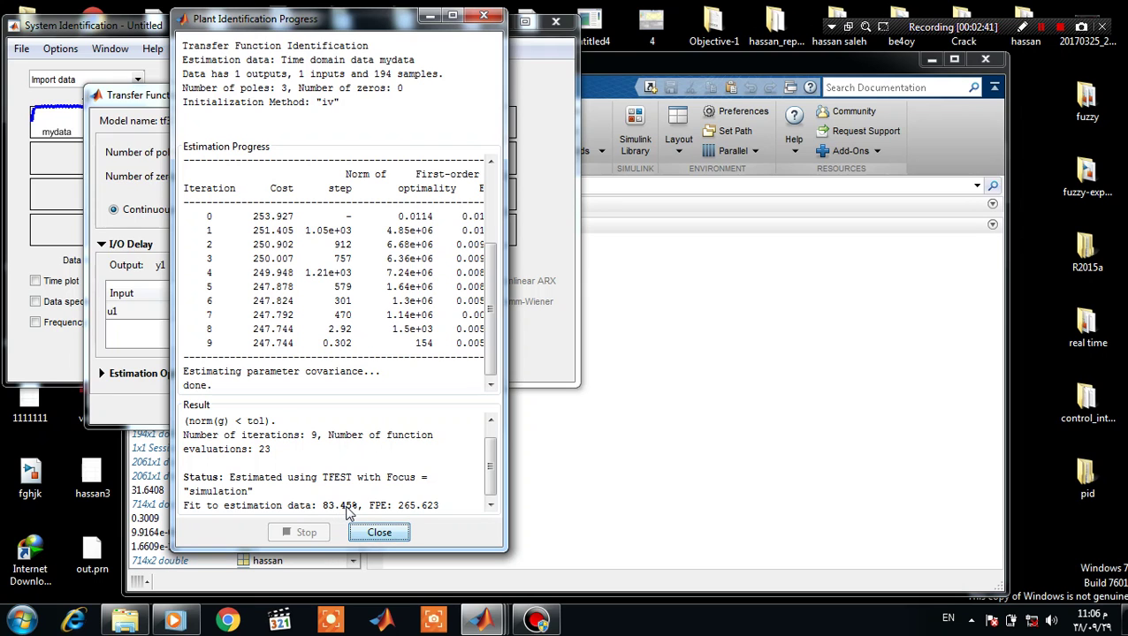
{"action": "left_click", "coordinate": [374, 531]}
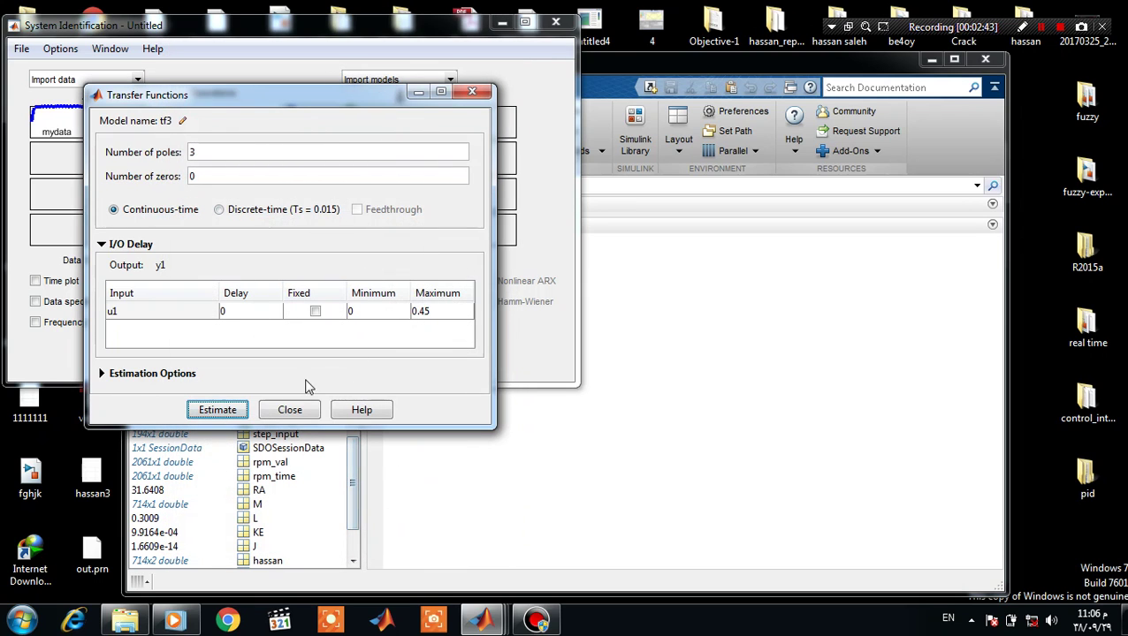
{"action": "left_click", "coordinate": [290, 411]}
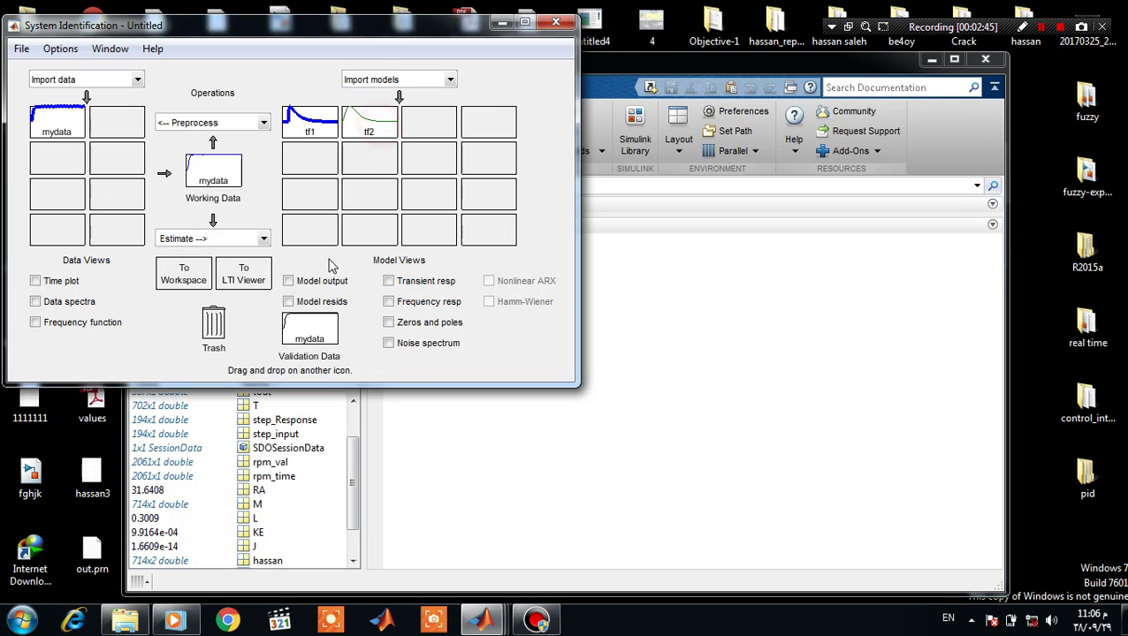
Step: Compare tf2's simulated output against mydata, reviewing its details and 83.45% fit
{"action": "left_click", "coordinate": [288, 280]}
{"action": "left_click", "coordinate": [368, 132]}
{"action": "left_click", "coordinate": [369, 132]}
{"action": "left_click_drag", "start_coordinate": [572, 253], "coordinate": [365, 131]}
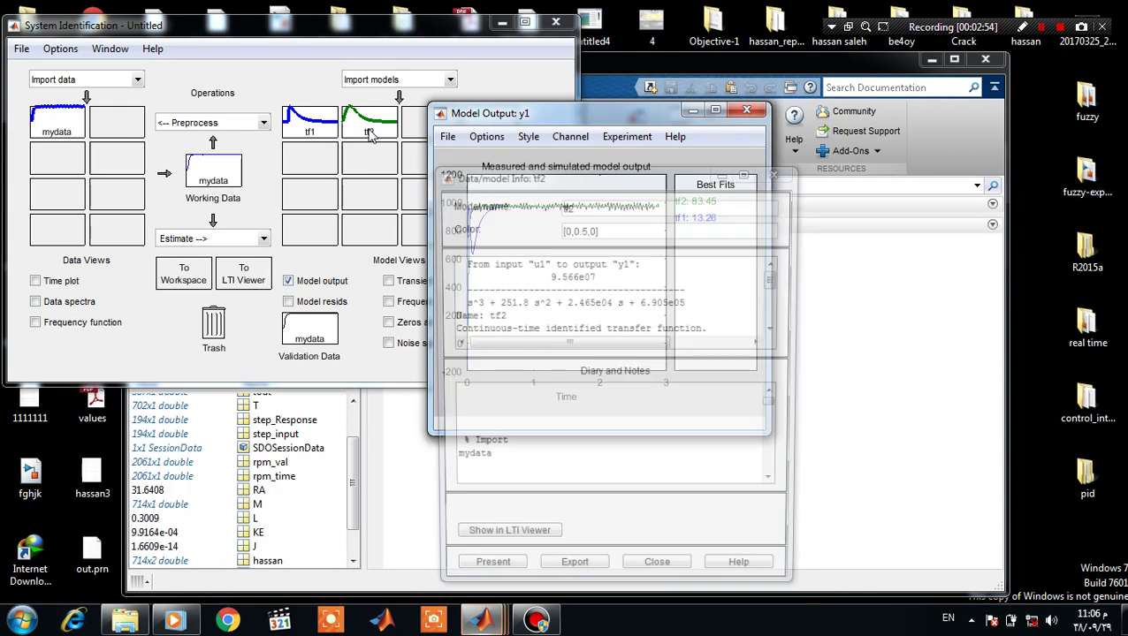
{"action": "left_click", "coordinate": [745, 485]}
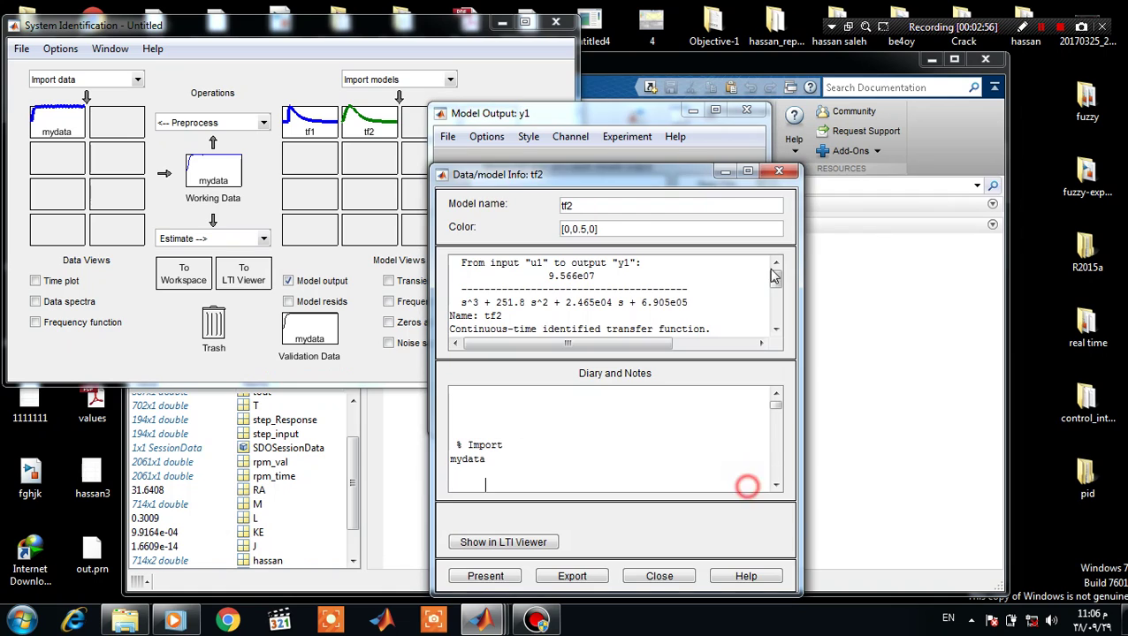
{"action": "left_click", "coordinate": [777, 173]}
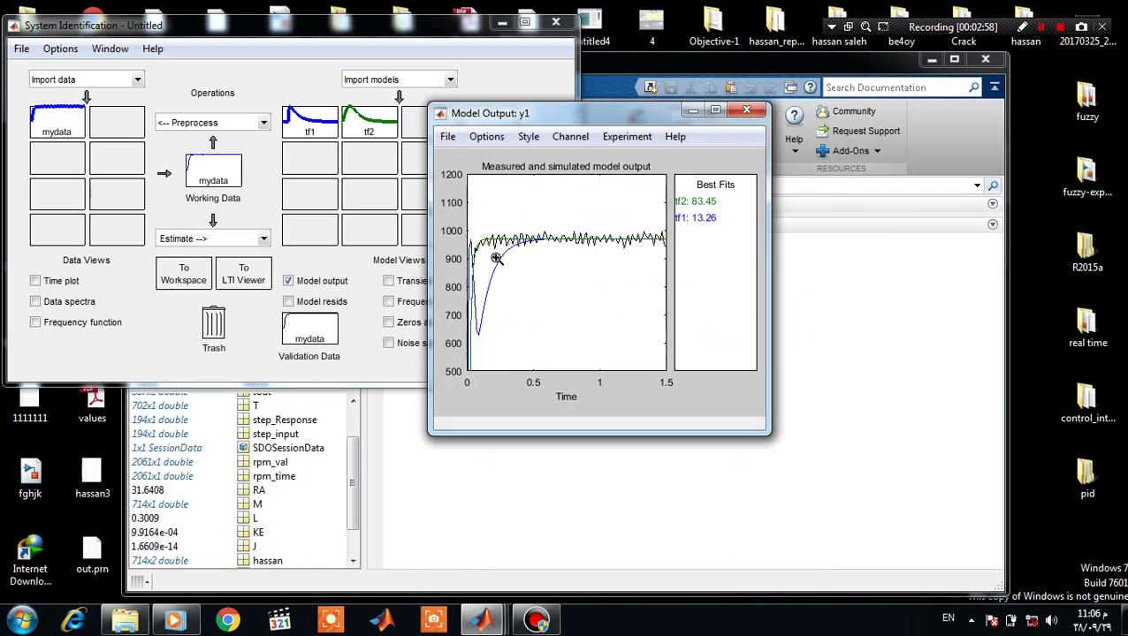
{"action": "left_click", "coordinate": [484, 249]}
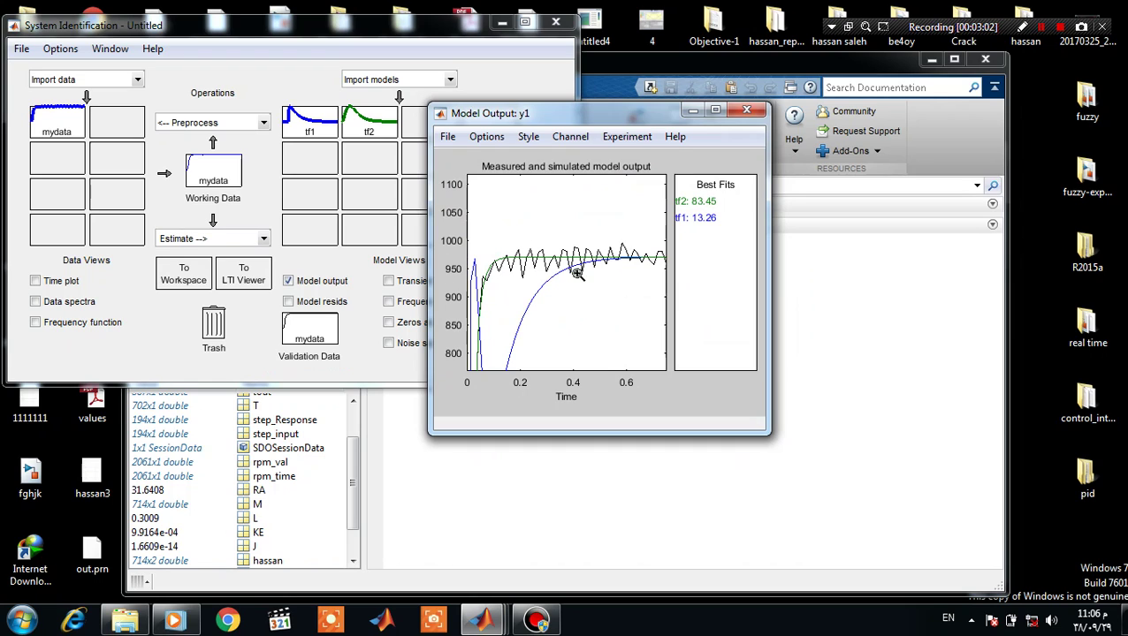
{"action": "left_click", "coordinate": [745, 114]}
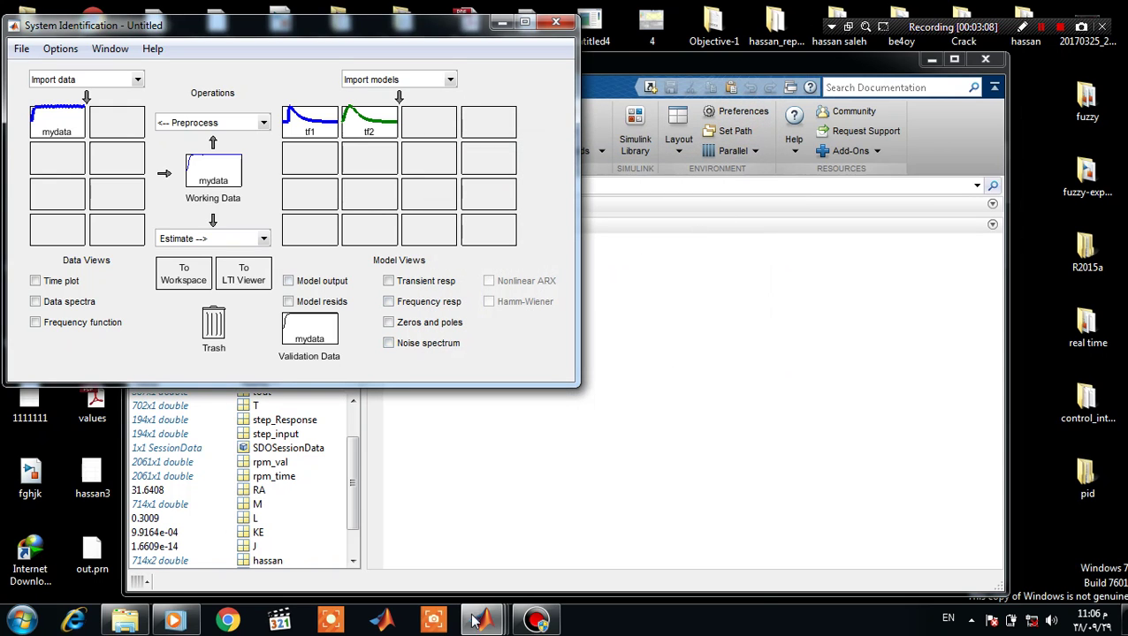
Step: Quick-insert a Transfer Fcn block (default 1/(s+1)) into the untitled Simulink model and position it
{"action": "mouse_move", "coordinate": [482, 621]}
{"action": "left_click", "coordinate": [485, 473]}
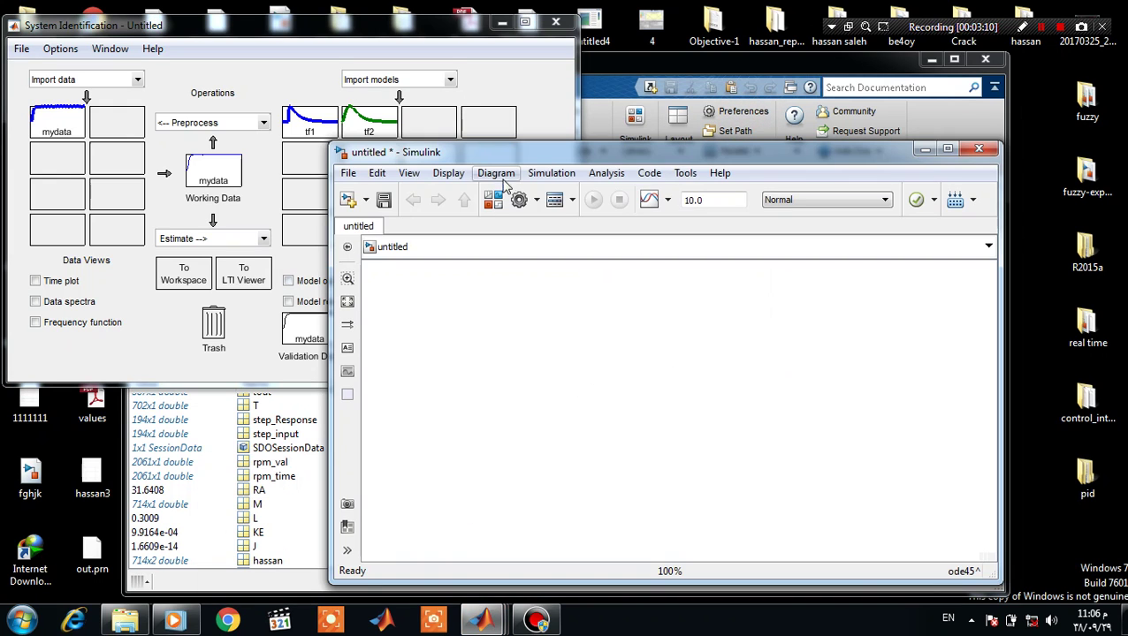
{"action": "left_click_drag", "start_coordinate": [507, 149], "coordinate": [605, 92]}
{"action": "left_click", "coordinate": [688, 343]}
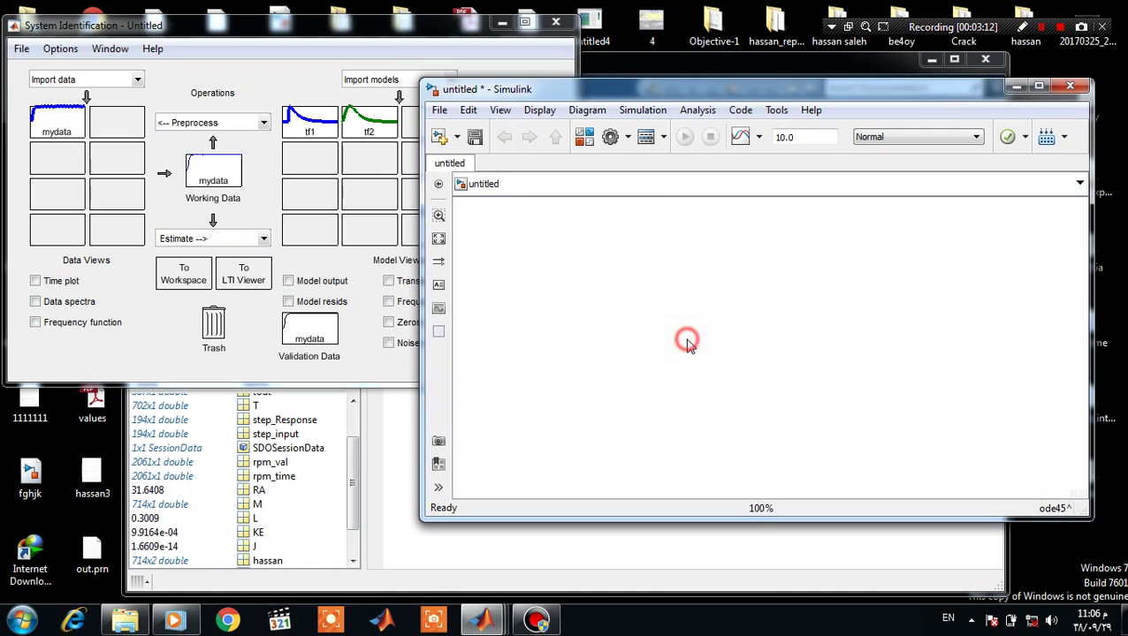
{"action": "type", "text": "trasn"}
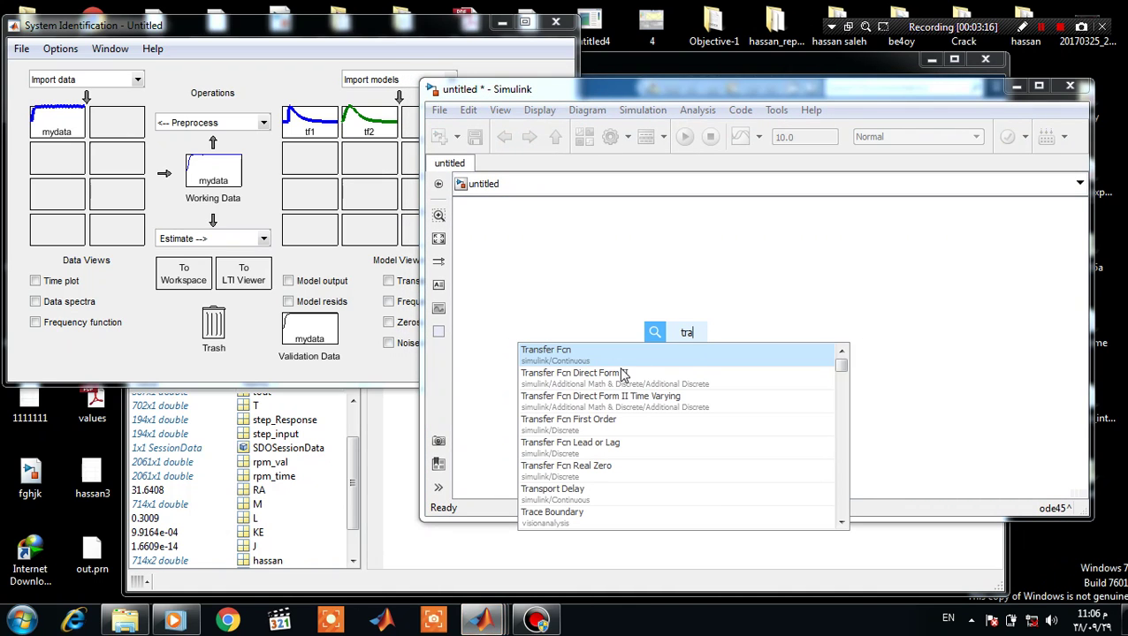
{"action": "left_click", "coordinate": [621, 361]}
{"action": "left_click_drag", "start_coordinate": [680, 336], "coordinate": [735, 338]}
{"action": "left_click_drag", "start_coordinate": [733, 326], "coordinate": [732, 313]}
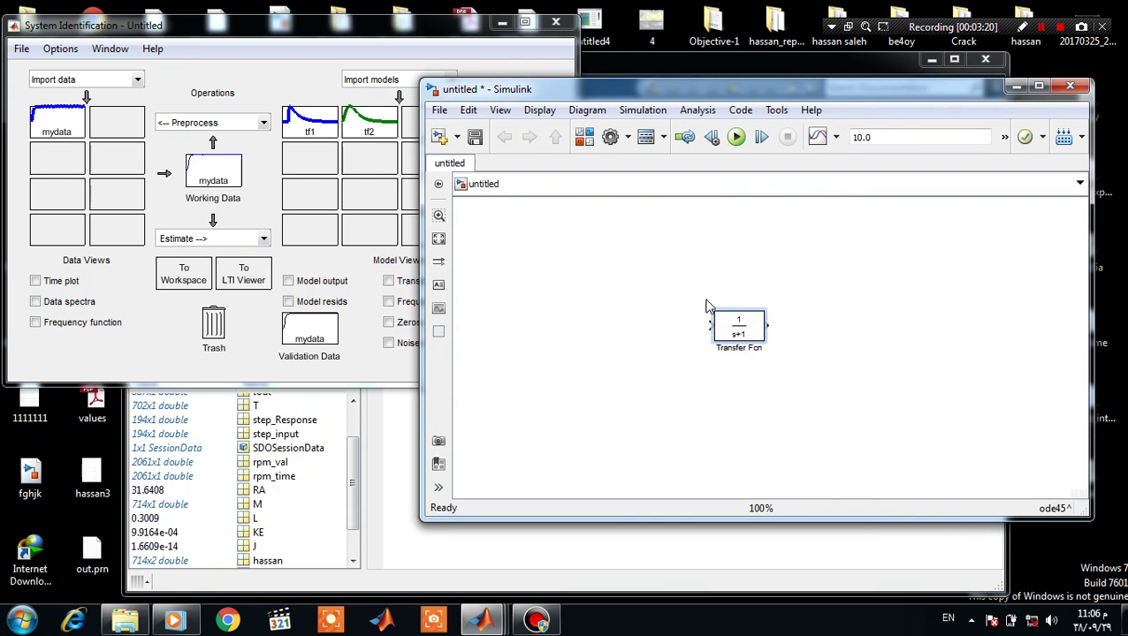
Step: Look at the tf2 model details, then open the Transfer Fcn block's parameters dialog
{"action": "double_click", "coordinate": [366, 117]}
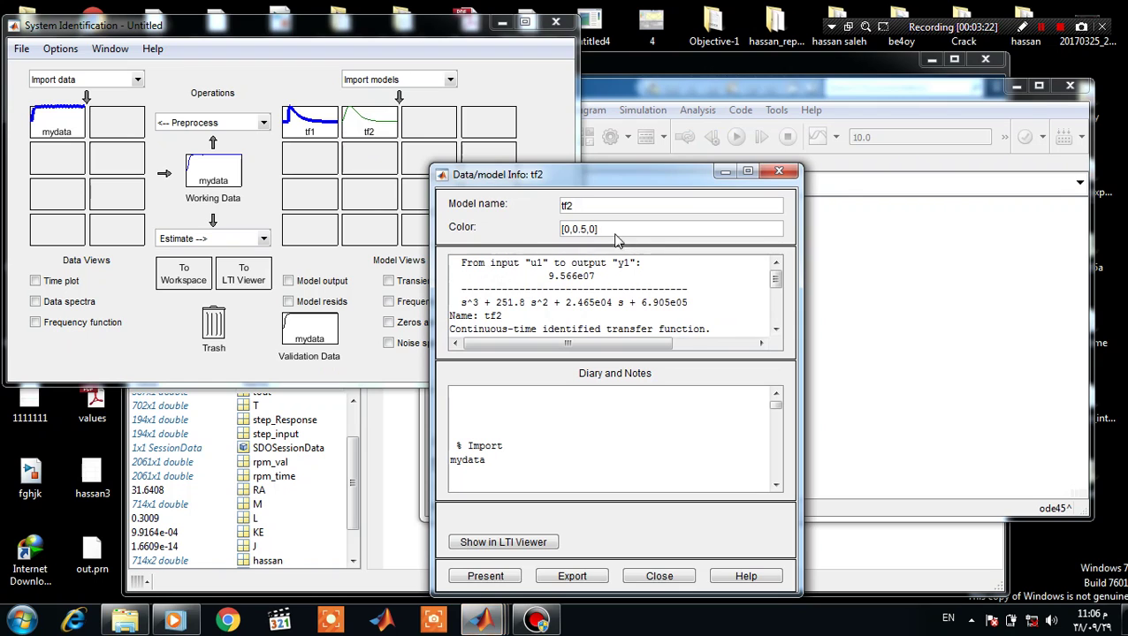
{"action": "left_click_drag", "start_coordinate": [775, 280], "coordinate": [366, 105]}
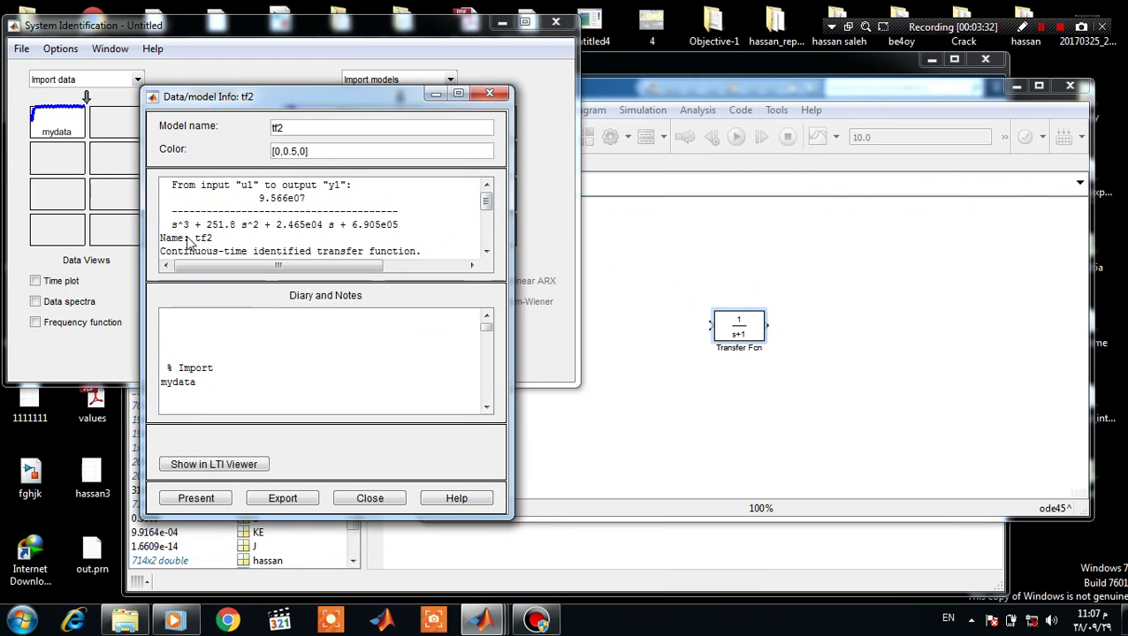
{"action": "double_click", "coordinate": [739, 327]}
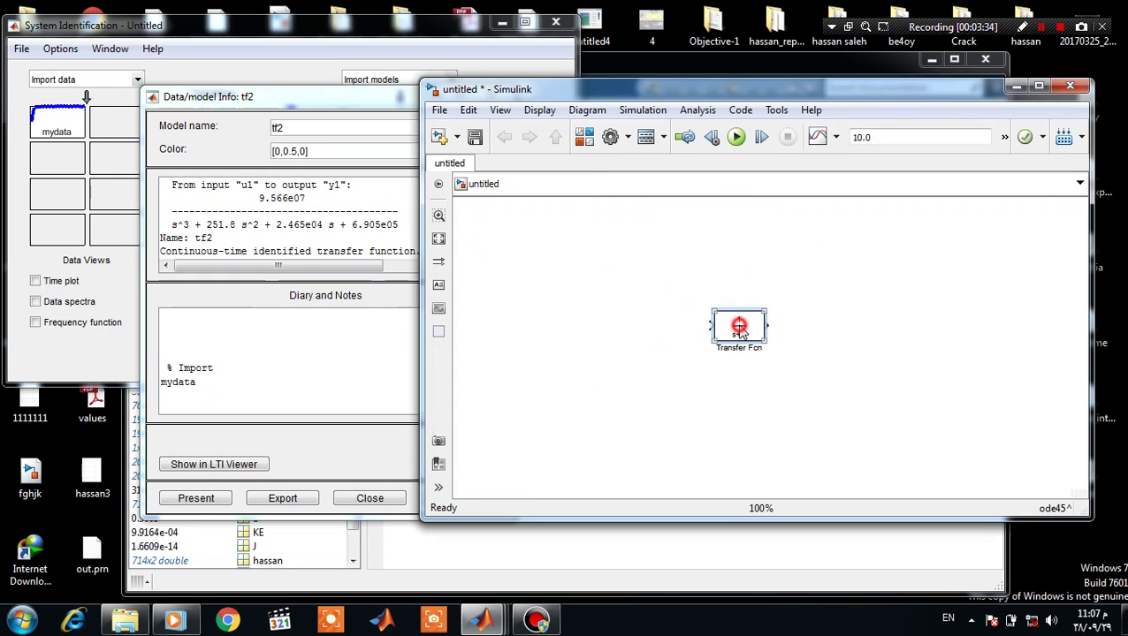
{"action": "left_click_drag", "start_coordinate": [410, 153], "coordinate": [604, 121]}
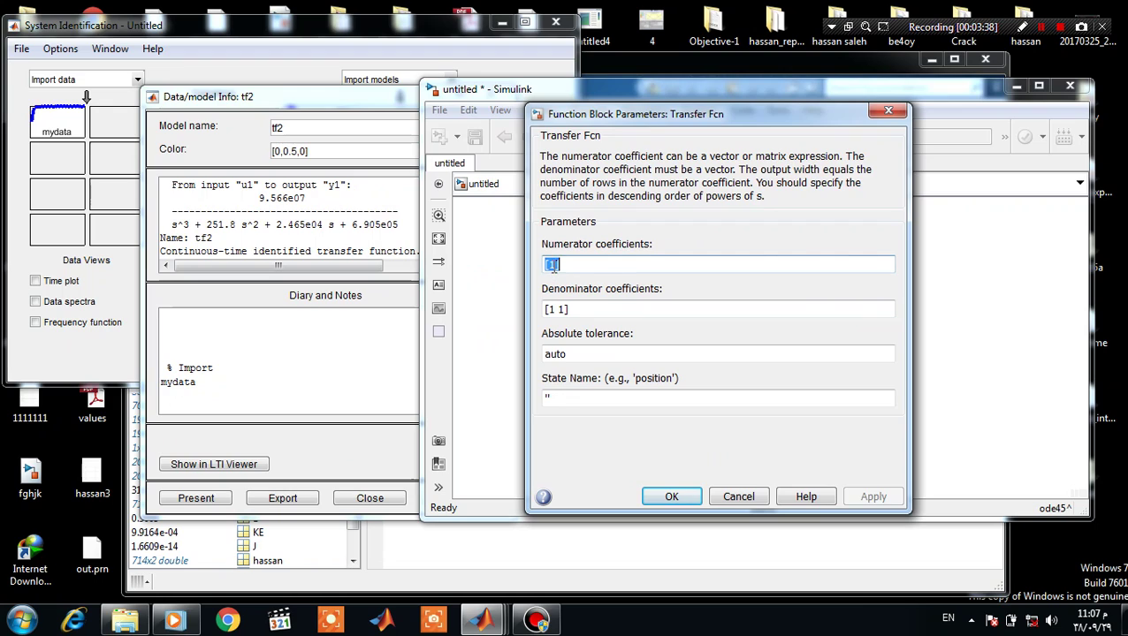
Step: Apply numerator [9.5e07] and denominator [1 251.8 2.465e04 6.9e05] to the Transfer Fcn block
{"action": "left_click", "coordinate": [551, 265]}
{"action": "key", "text": "BackSpace"}
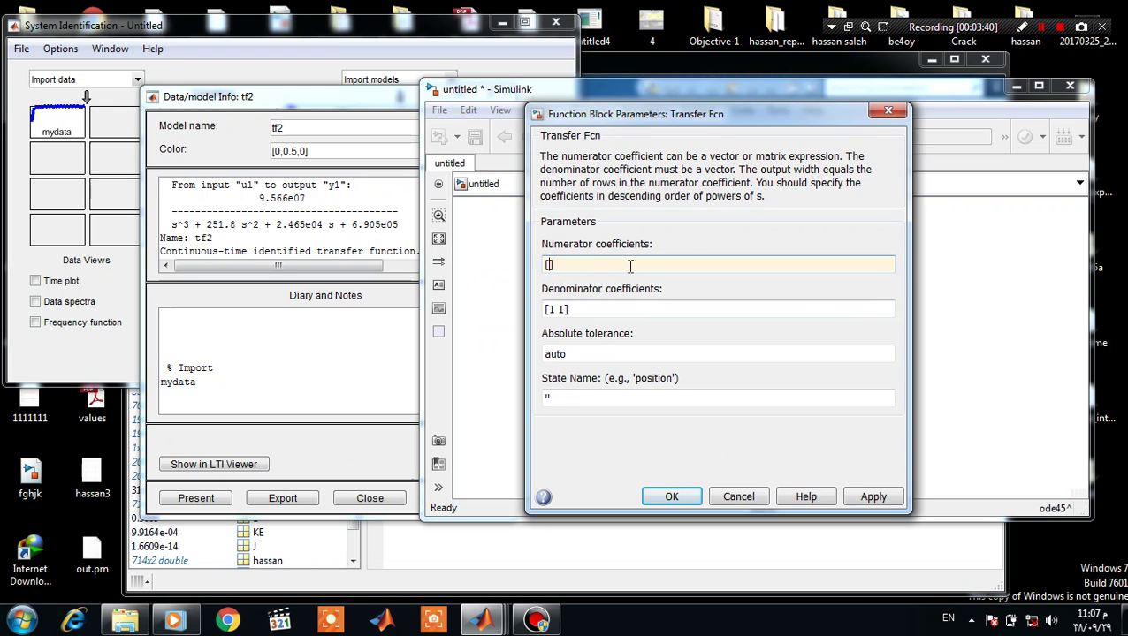
{"action": "type", "text": "9.5e07"}
{"action": "left_click", "coordinate": [555, 310]}
{"action": "key", "text": "Delete"}
{"action": "key", "text": "Delete"}
{"action": "key", "text": "Delete"}
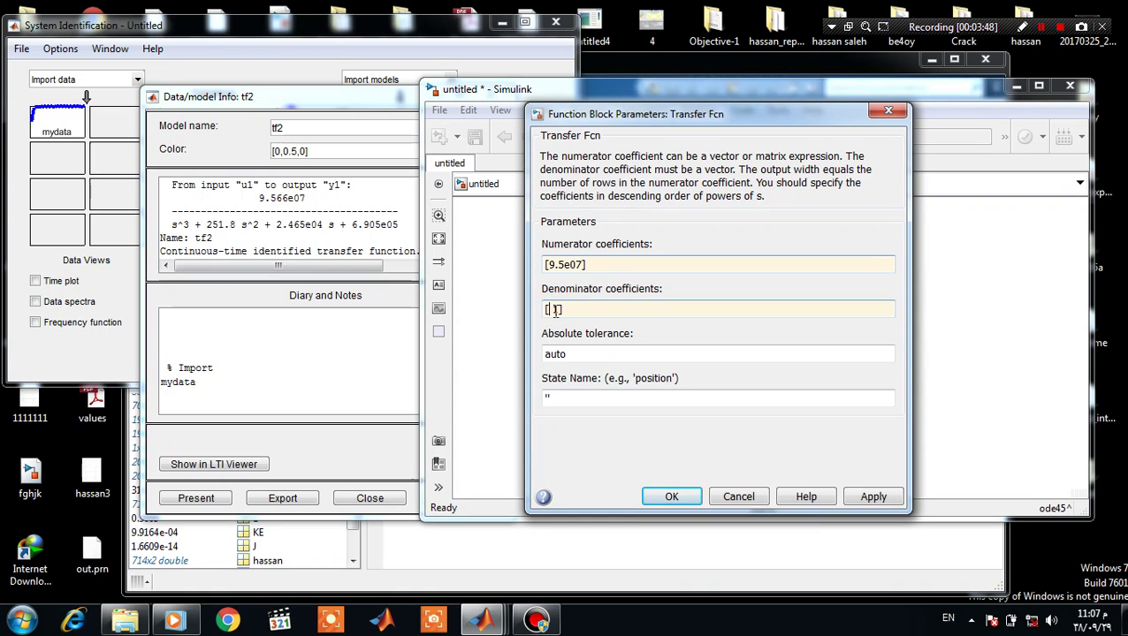
{"action": "key", "text": "ctrl+z"}
{"action": "type", "text": "251.8 2.465 "}
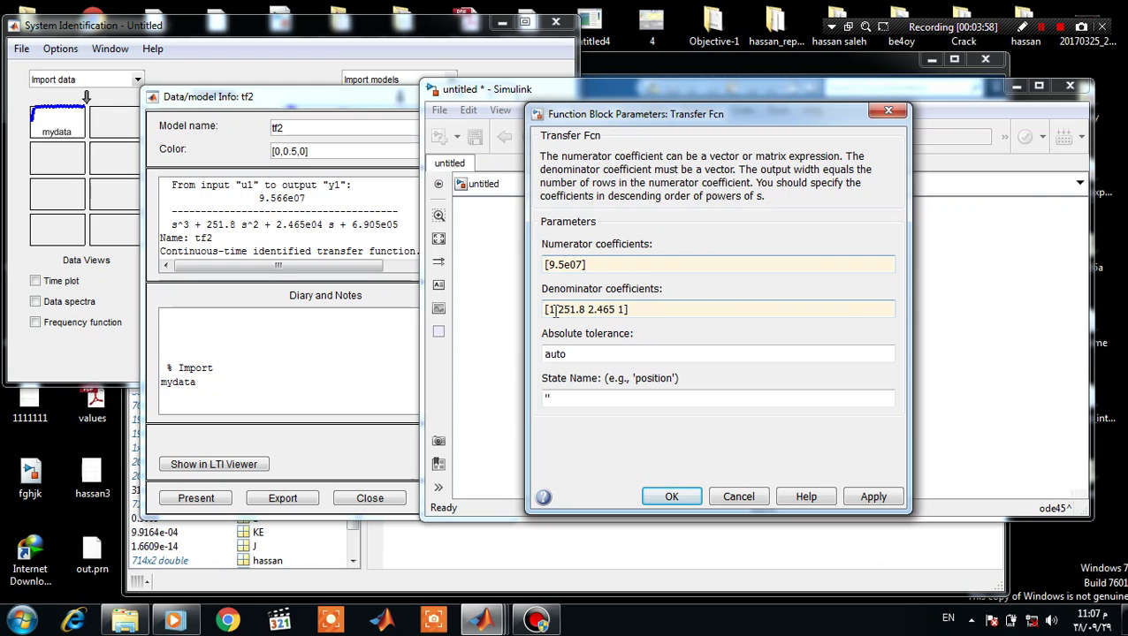
{"action": "type", "text": "e04 6.9e05"}
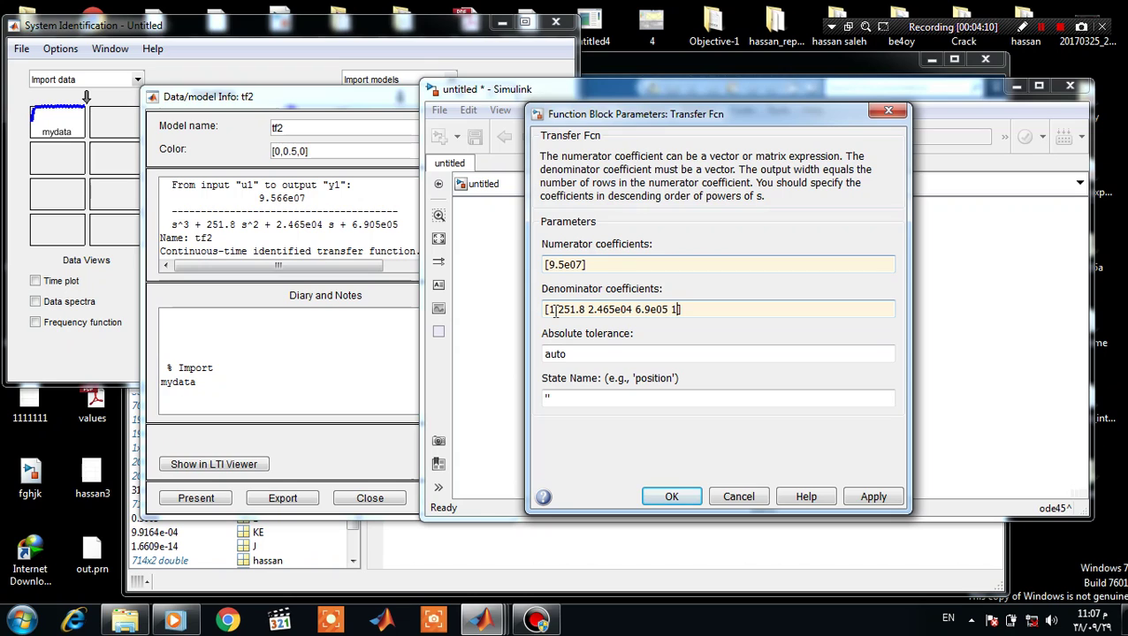
{"action": "key", "text": "BackSpace"}
{"action": "left_click", "coordinate": [871, 498]}
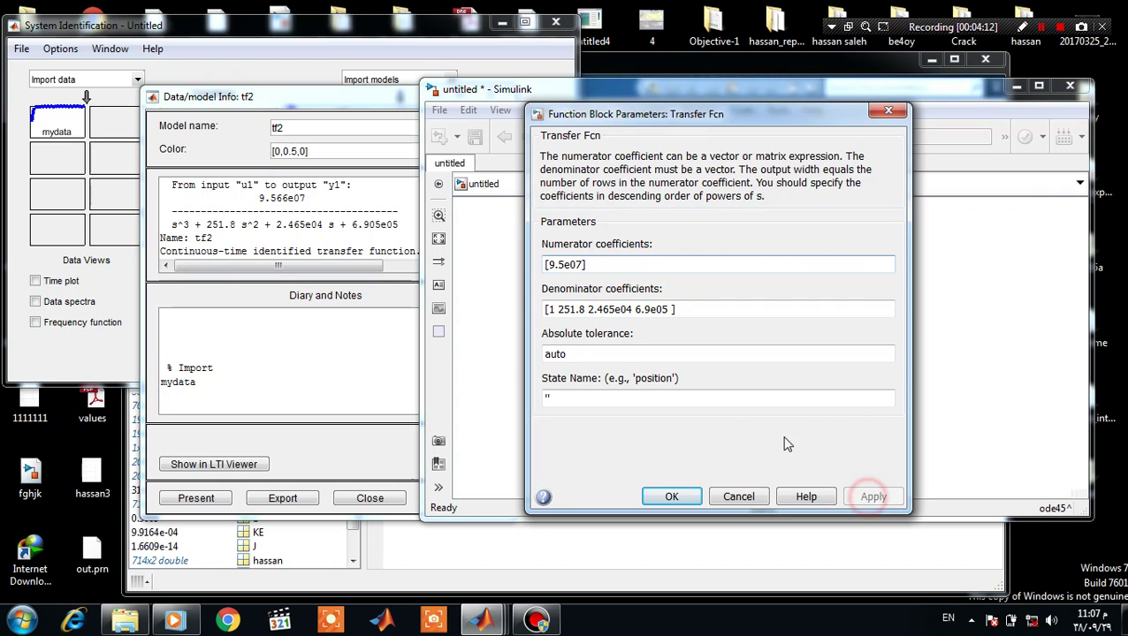
Step: Confirm the block parameters and connect a Scope block to the Transfer Fcn output
{"action": "left_click", "coordinate": [672, 497]}
{"action": "double_click", "coordinate": [788, 410]}
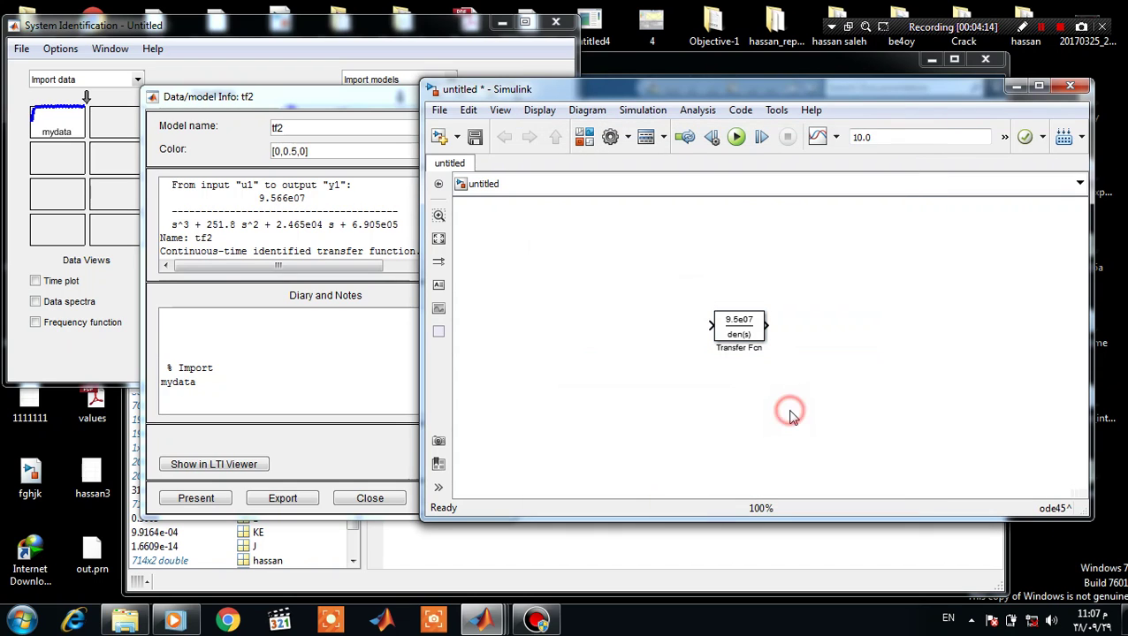
{"action": "type", "text": "scop"}
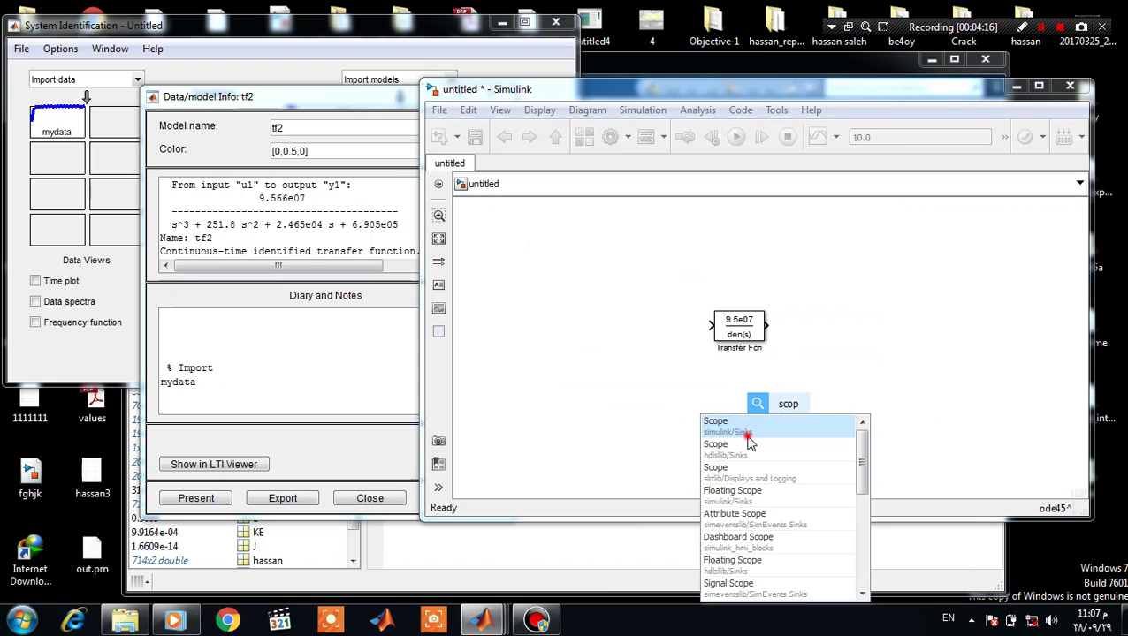
{"action": "left_click", "coordinate": [756, 431]}
{"action": "left_click_drag", "start_coordinate": [786, 410], "coordinate": [782, 329]}
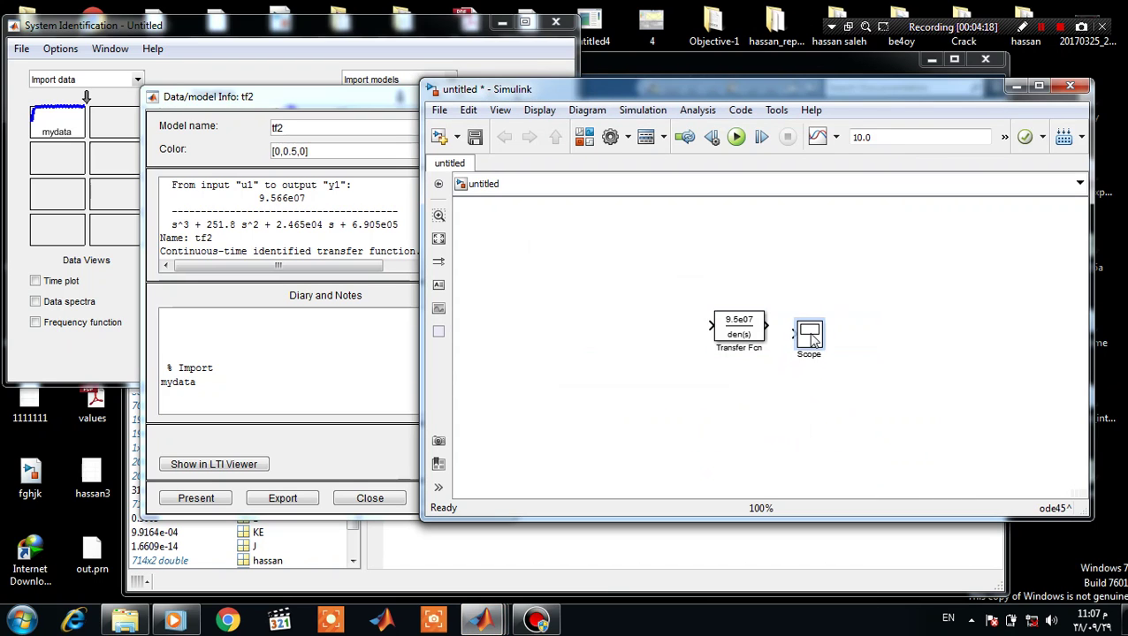
Step: Add a Step block feeding the Transfer Fcn input, with step time 0
{"action": "double_click", "coordinate": [776, 394]}
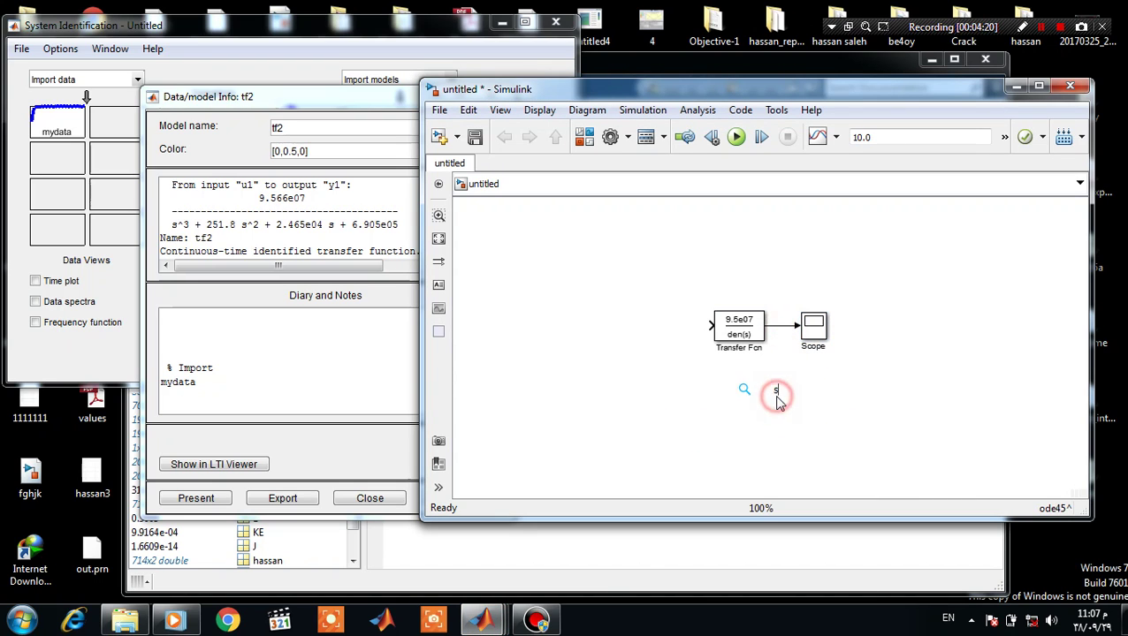
{"action": "type", "text": "step"}
{"action": "left_click", "coordinate": [742, 426]}
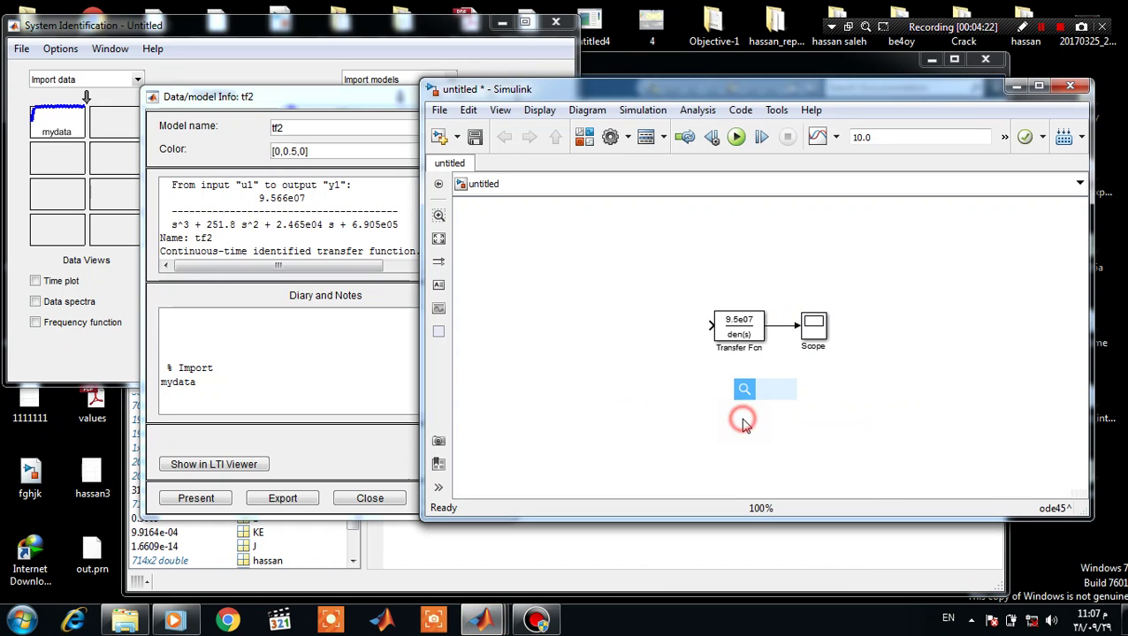
{"action": "left_click_drag", "start_coordinate": [778, 415], "coordinate": [658, 331]}
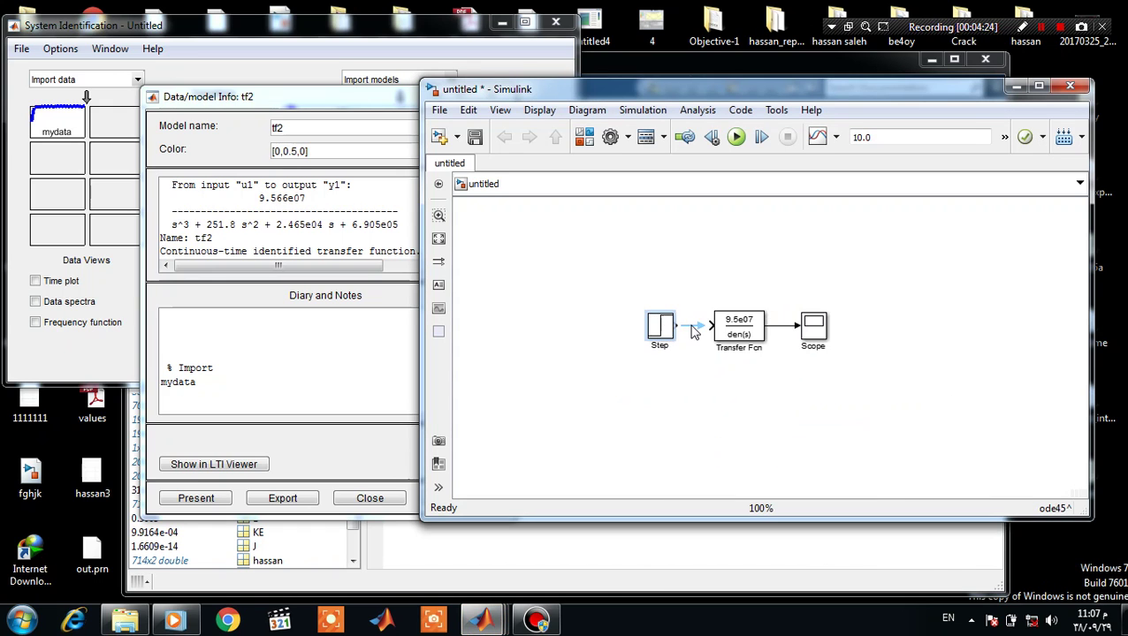
{"action": "double_click", "coordinate": [663, 327]}
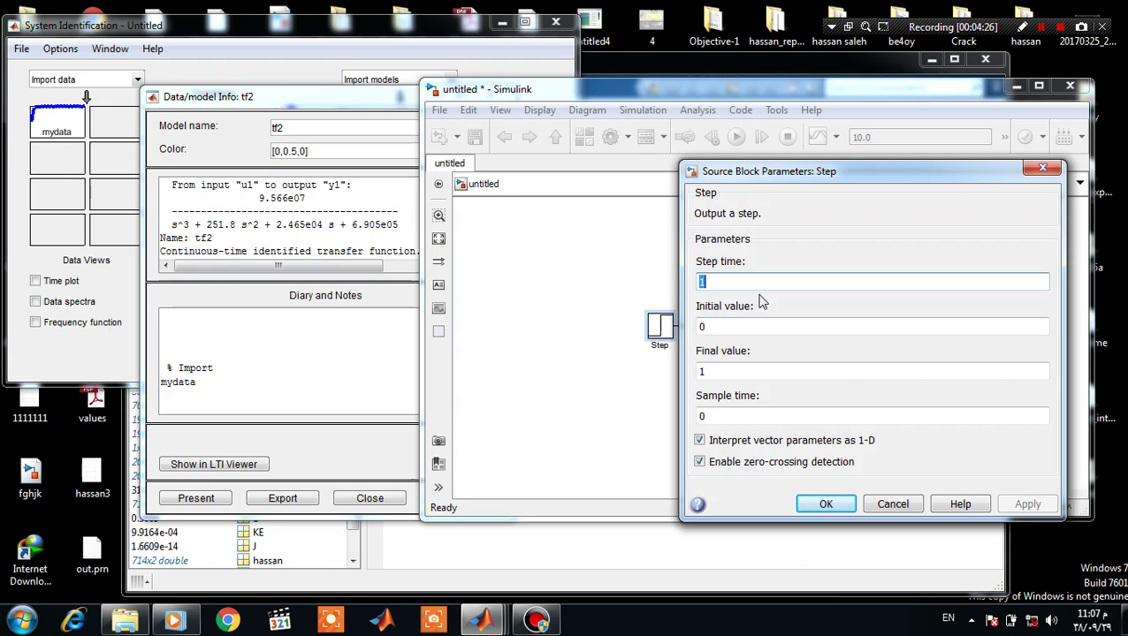
{"action": "type", "text": "0"}
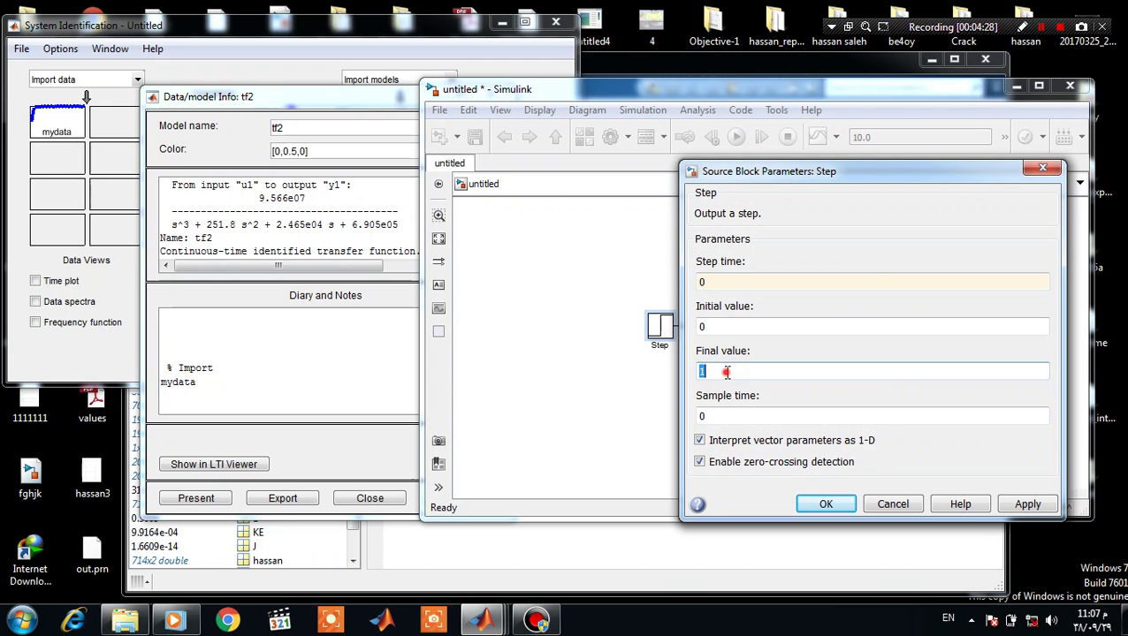
{"action": "key", "text": "Return"}
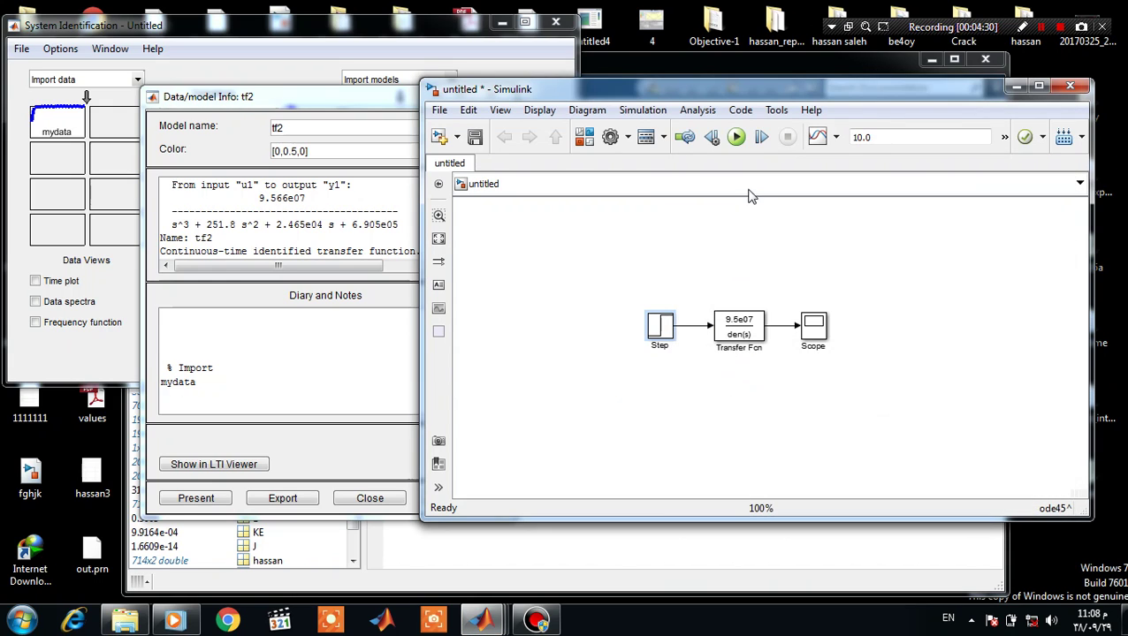
Step: Run the 10 s simulation and view the Scope step response autoscaled to about 1000
{"action": "left_click", "coordinate": [735, 138]}
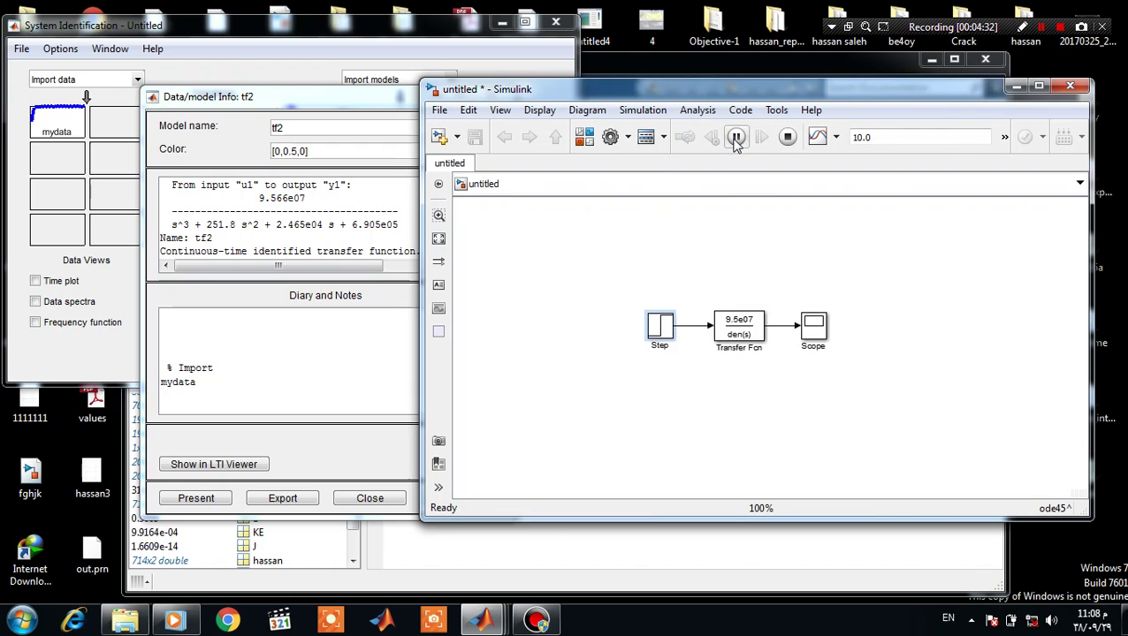
{"action": "left_click", "coordinate": [817, 342]}
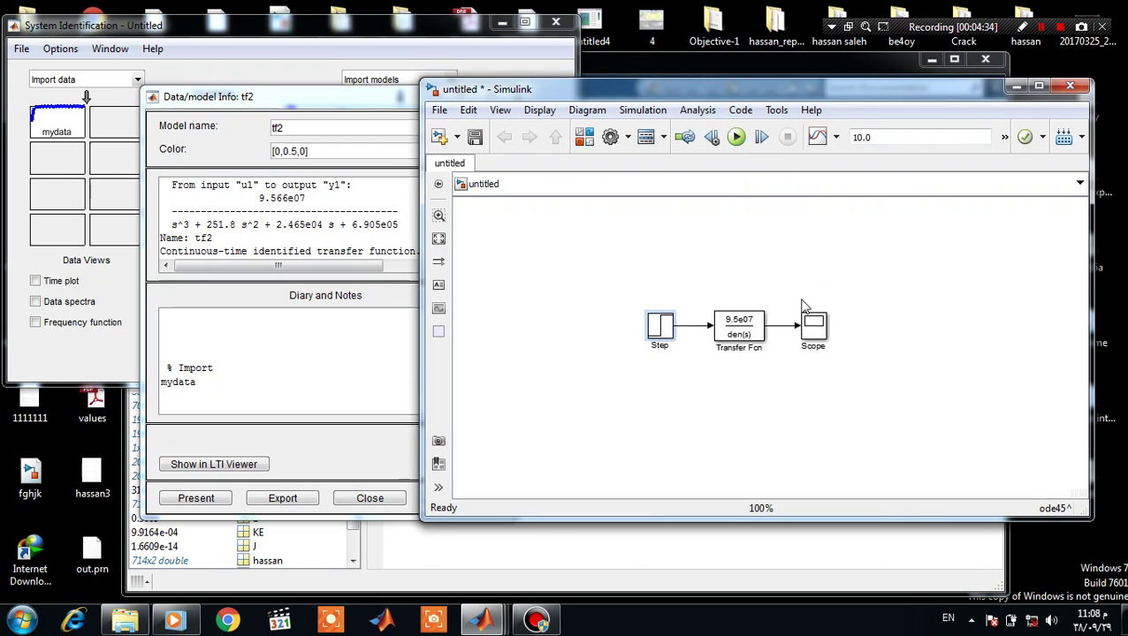
{"action": "double_click", "coordinate": [814, 325]}
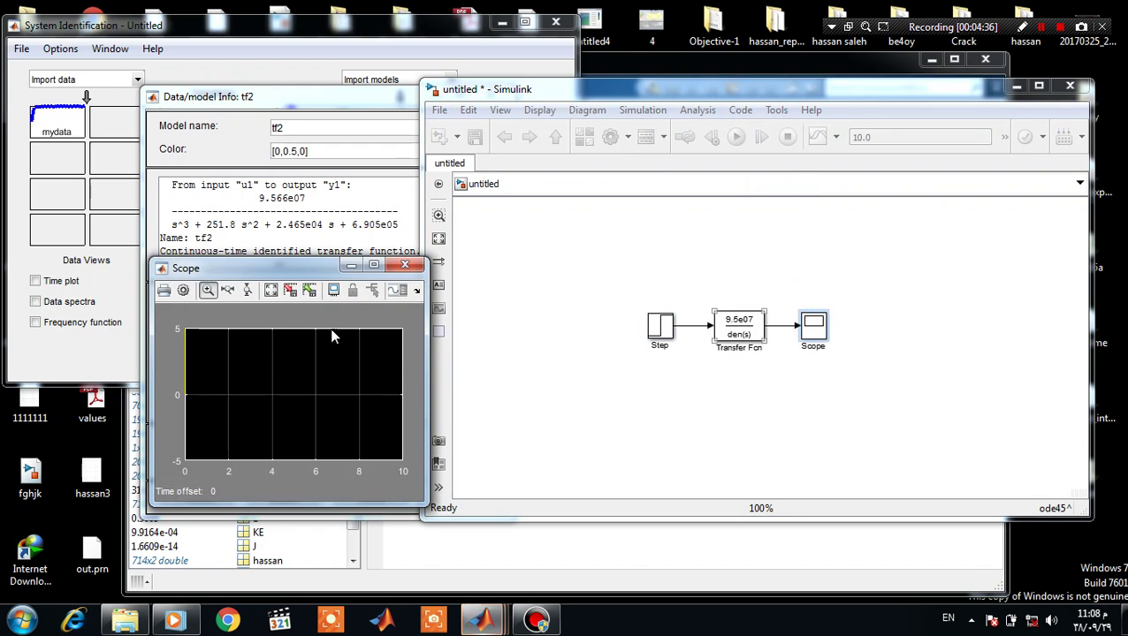
{"action": "right_click", "coordinate": [229, 361]}
{"action": "left_click", "coordinate": [266, 394]}
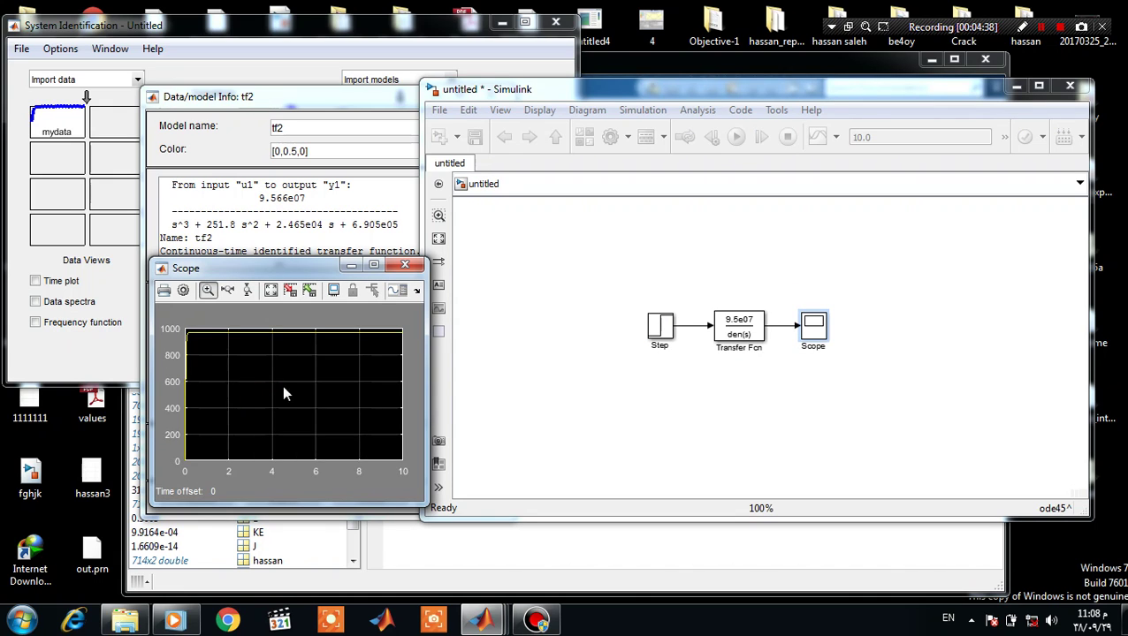
{"action": "left_click", "coordinate": [405, 266]}
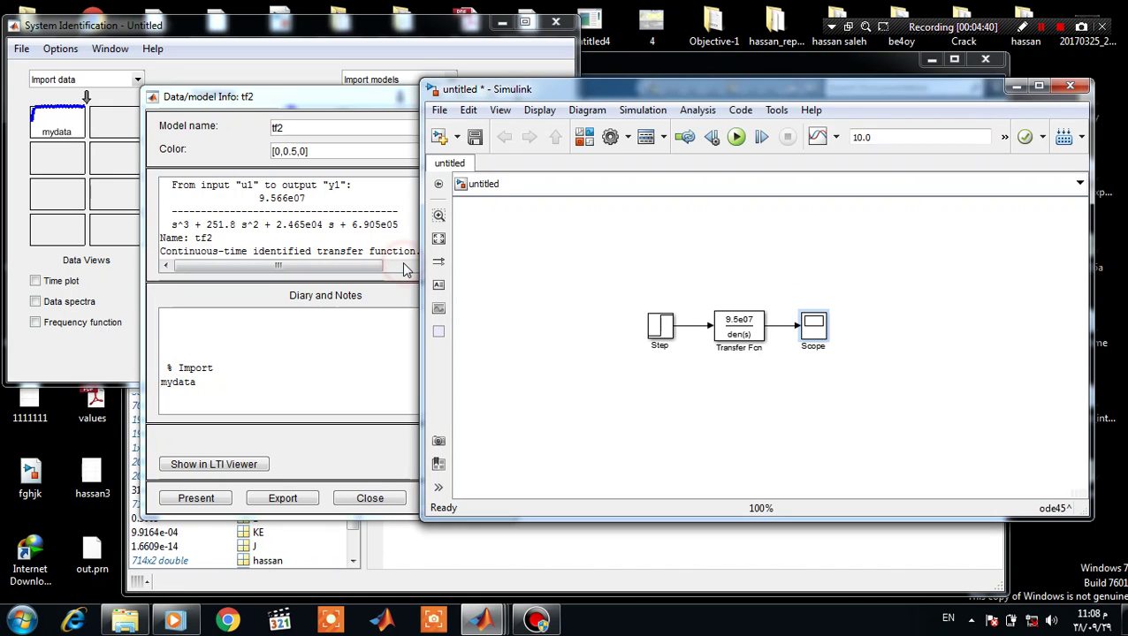